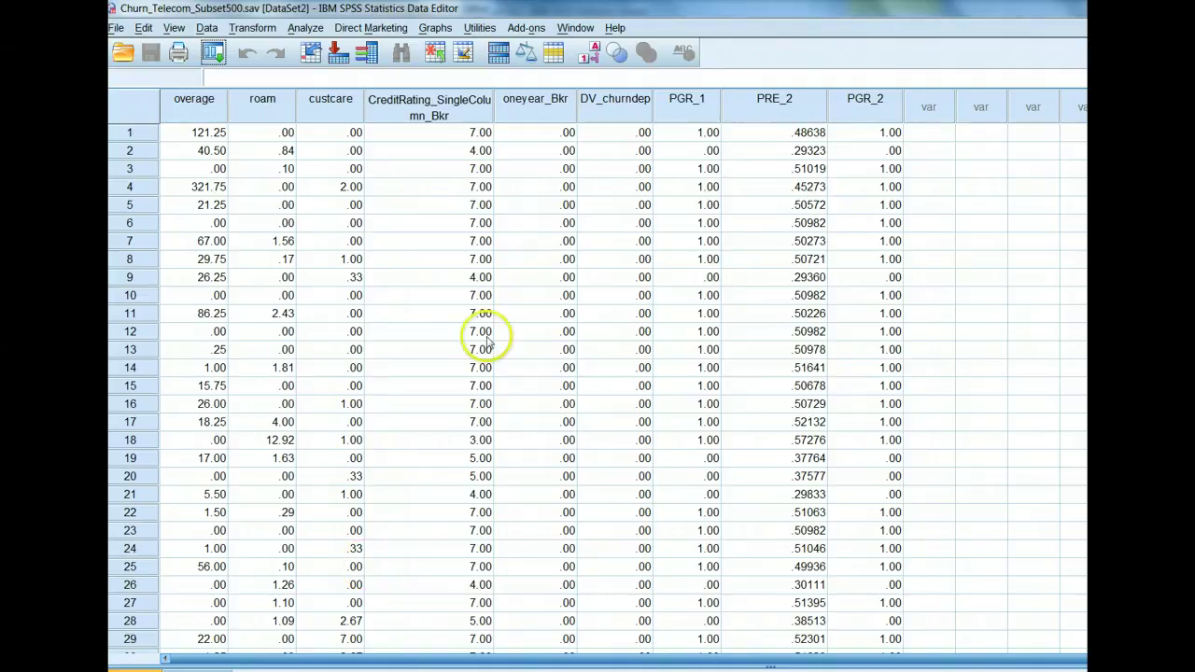
Select the DV_churndep column and start a Binary Logistic regression
left_click(628, 112)
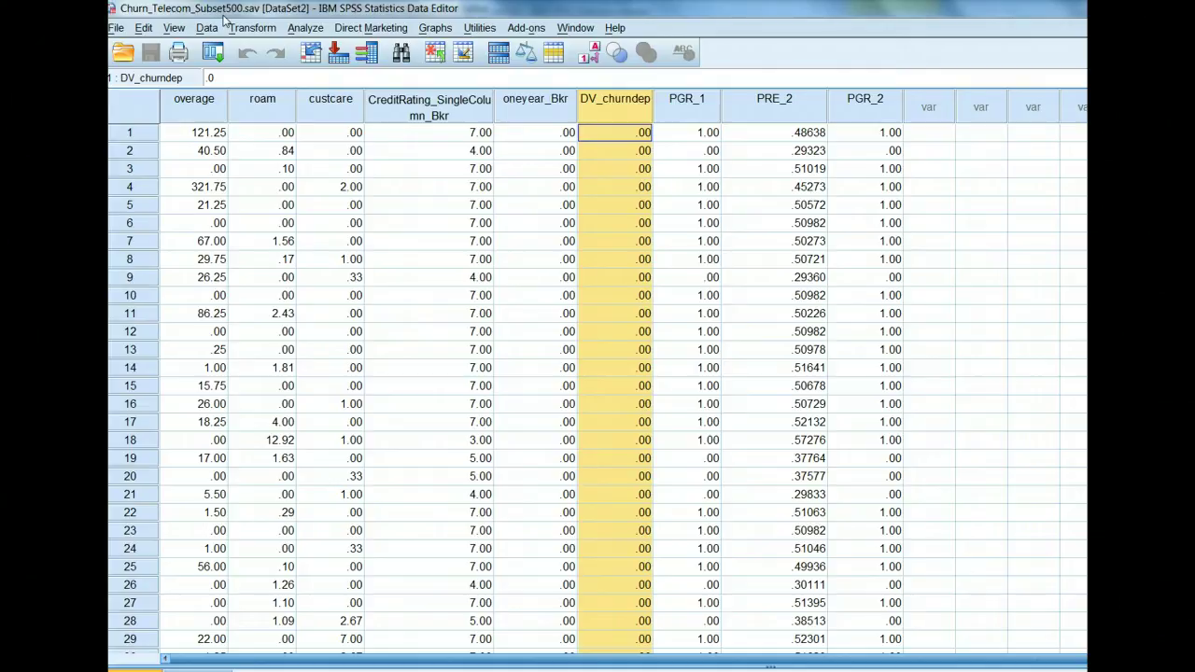
left_click(635, 119)
left_click(305, 28)
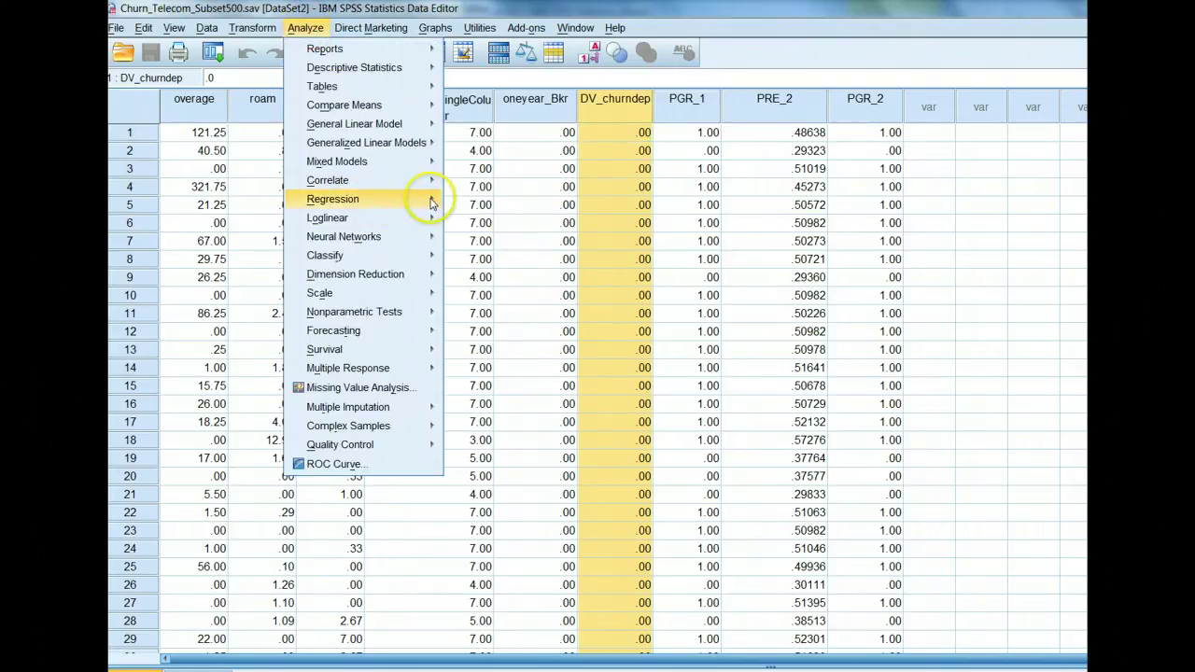
mouse_move(411, 199)
left_click(500, 289)
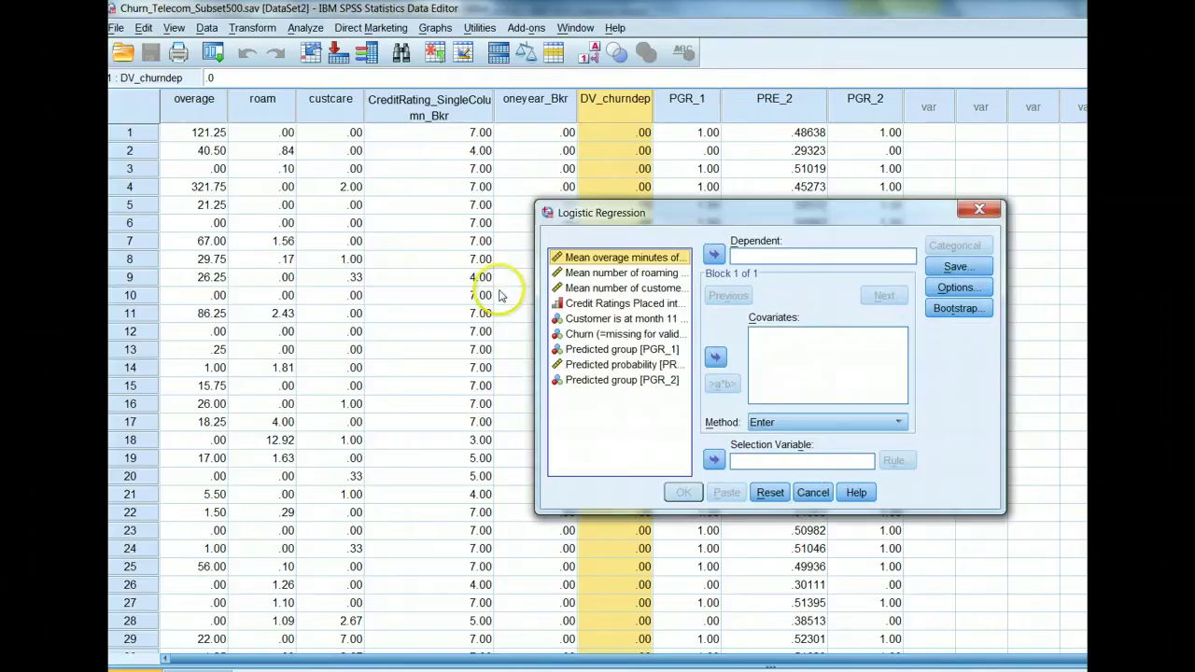
Set Churn as dependent with covariates overage, roam, custcare, CreditRating_SingleColumn_Bkr and oneyear_Bkr
left_click_drag(538, 364, 425, 362)
left_click(512, 334)
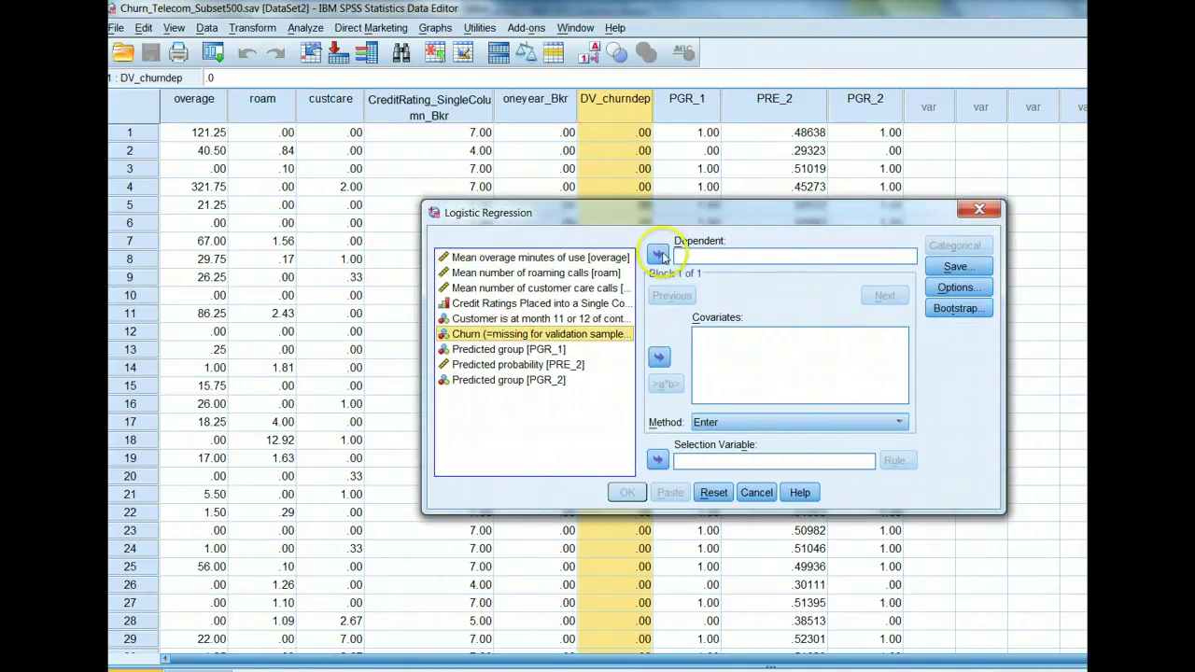
left_click(658, 254)
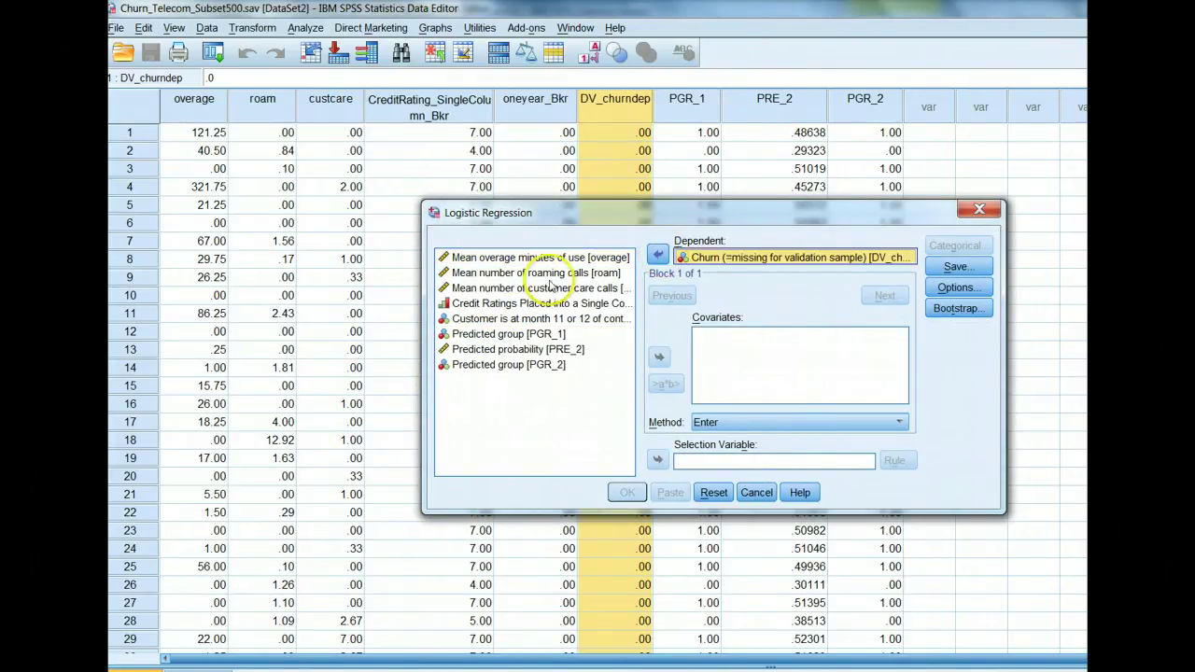
left_click(530, 259)
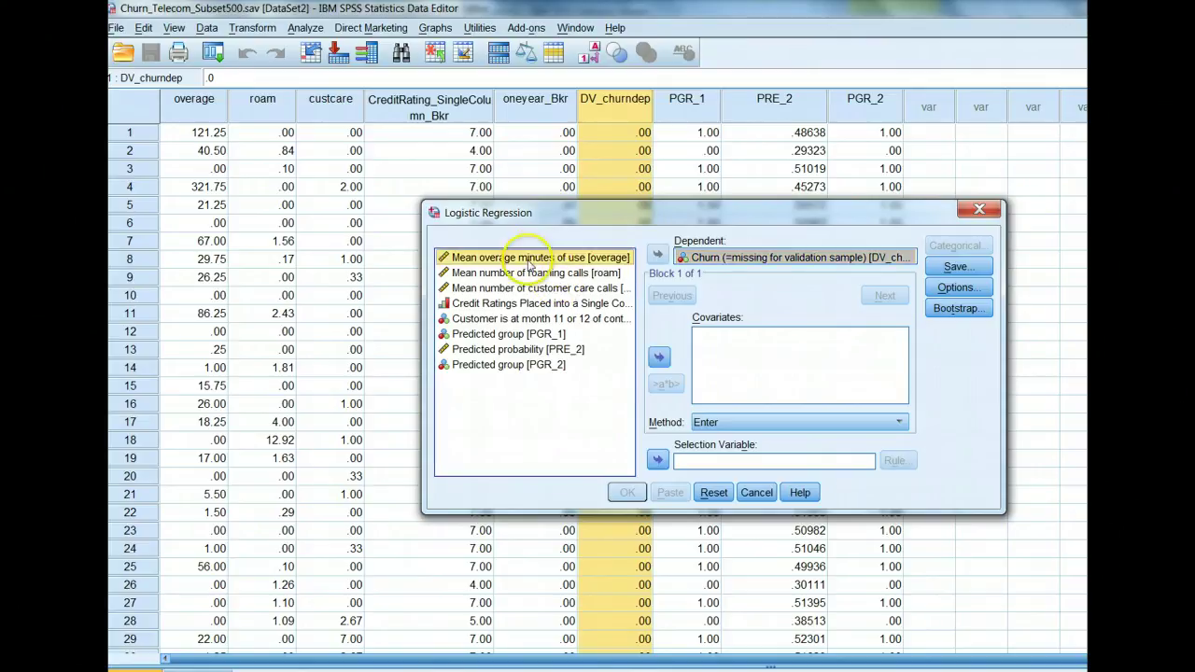
left_click(526, 289, "shift")
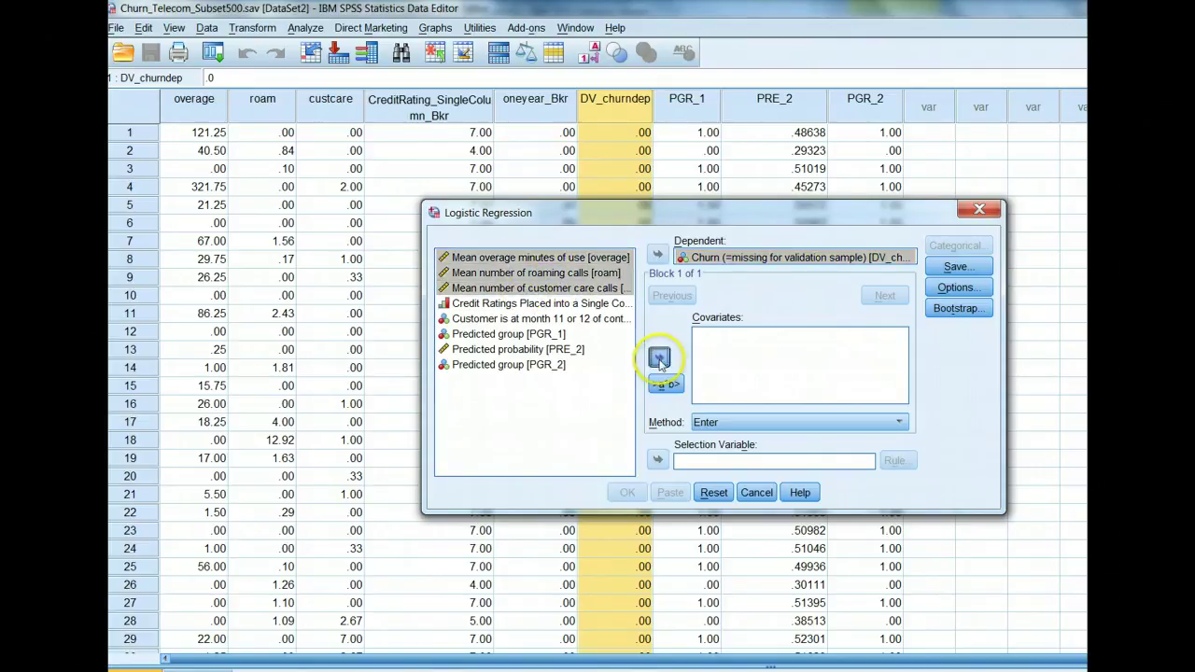
left_click(659, 356)
left_click(495, 303)
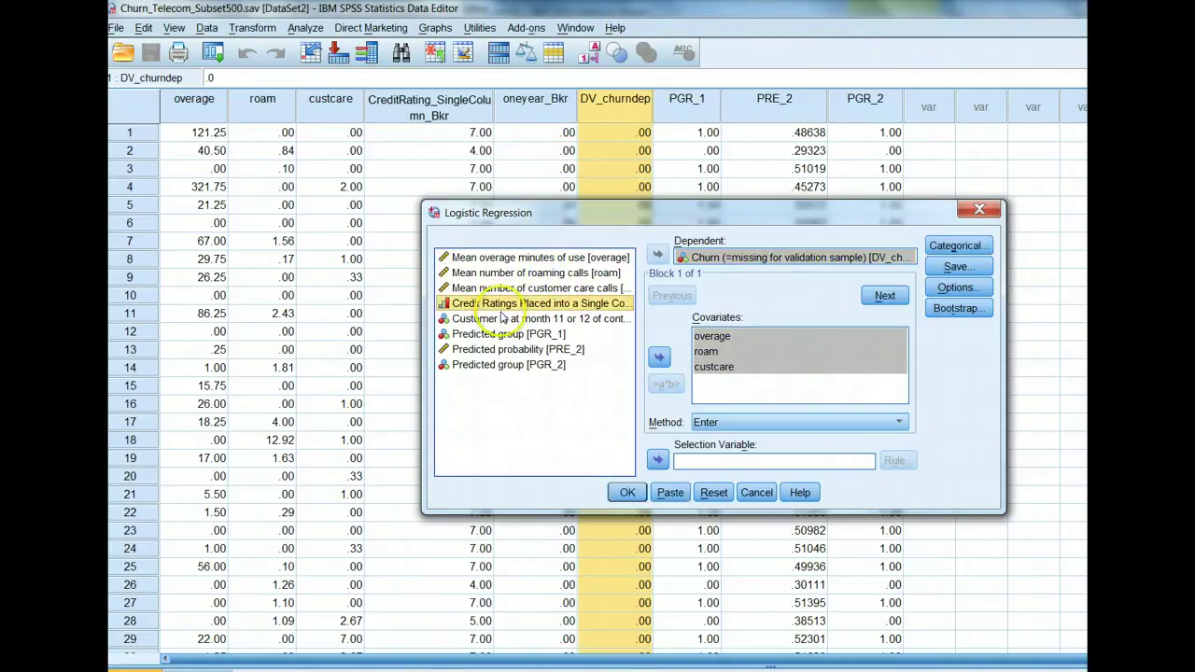
left_click(495, 318, "ctrl")
left_click(659, 357)
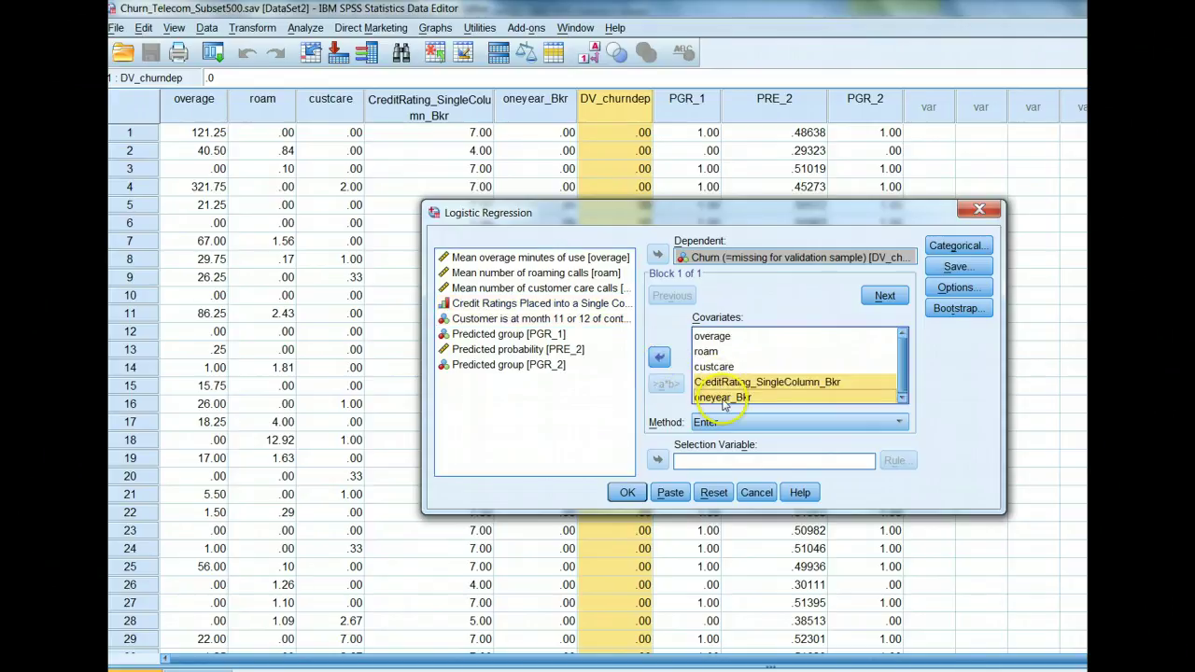
Move the Credit Ratings and Customer-at-month covariates into Categorical Covariates with indicator contrasts
left_click(955, 245)
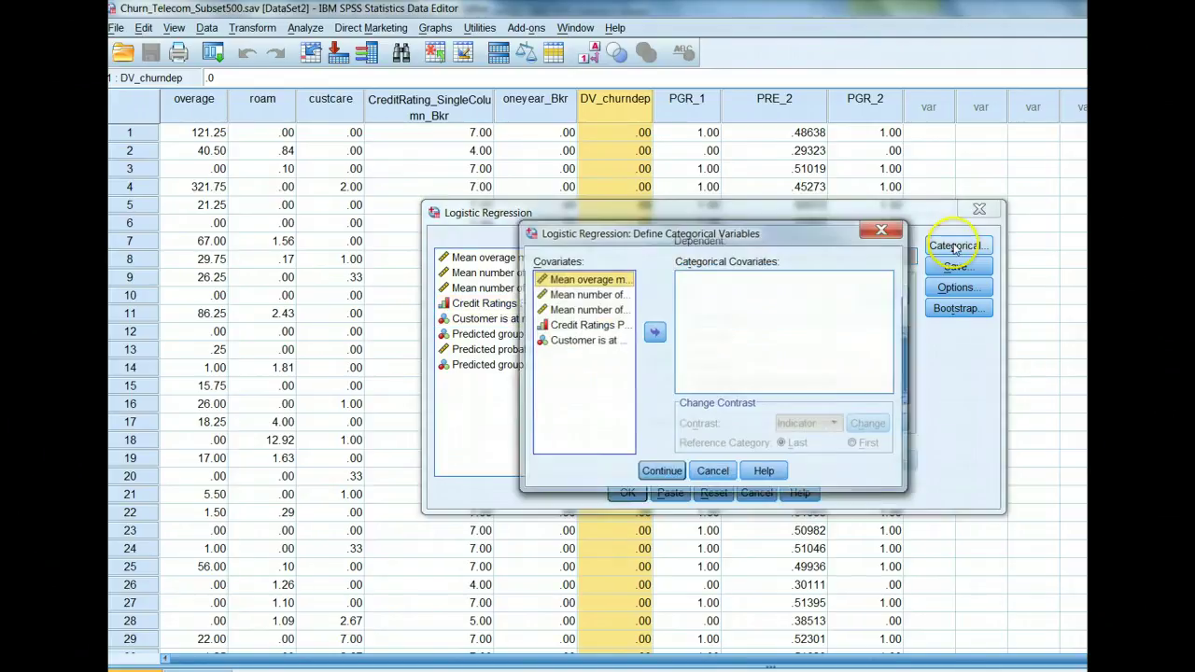
left_click(587, 325)
left_click(587, 340, "shift")
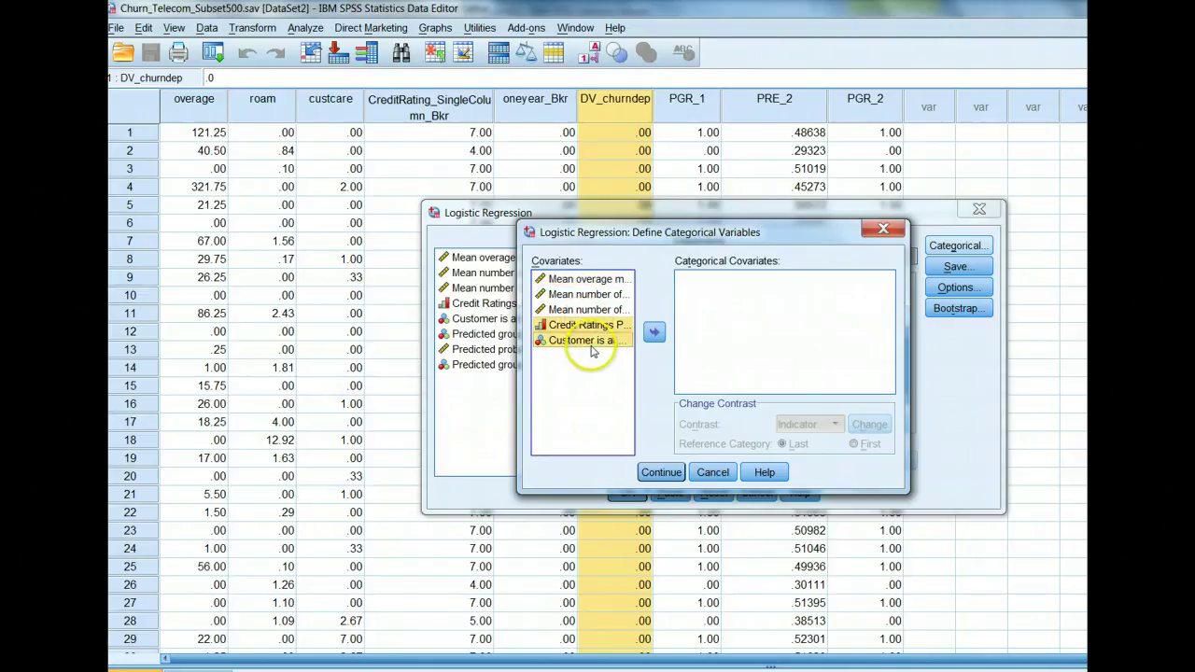
left_click(654, 331)
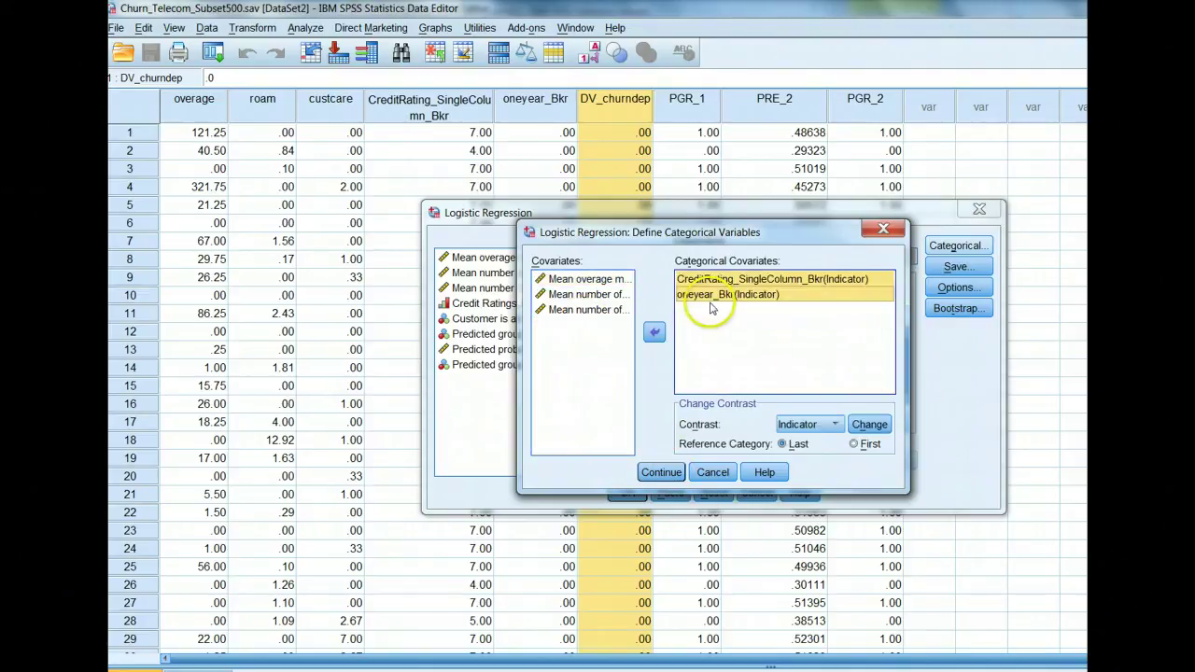
left_click(661, 473)
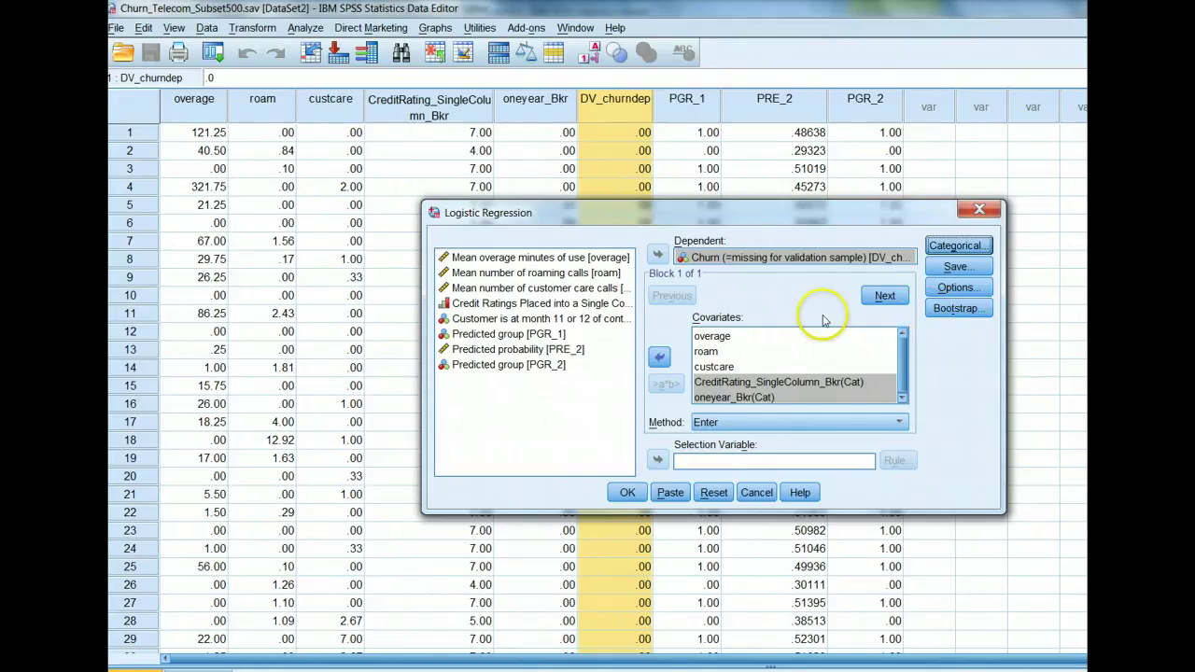
Export the model to LOGISTIC_SCORING_MODEL_SAVE.xml on the Desktop, overwriting the existing file
left_click(956, 267)
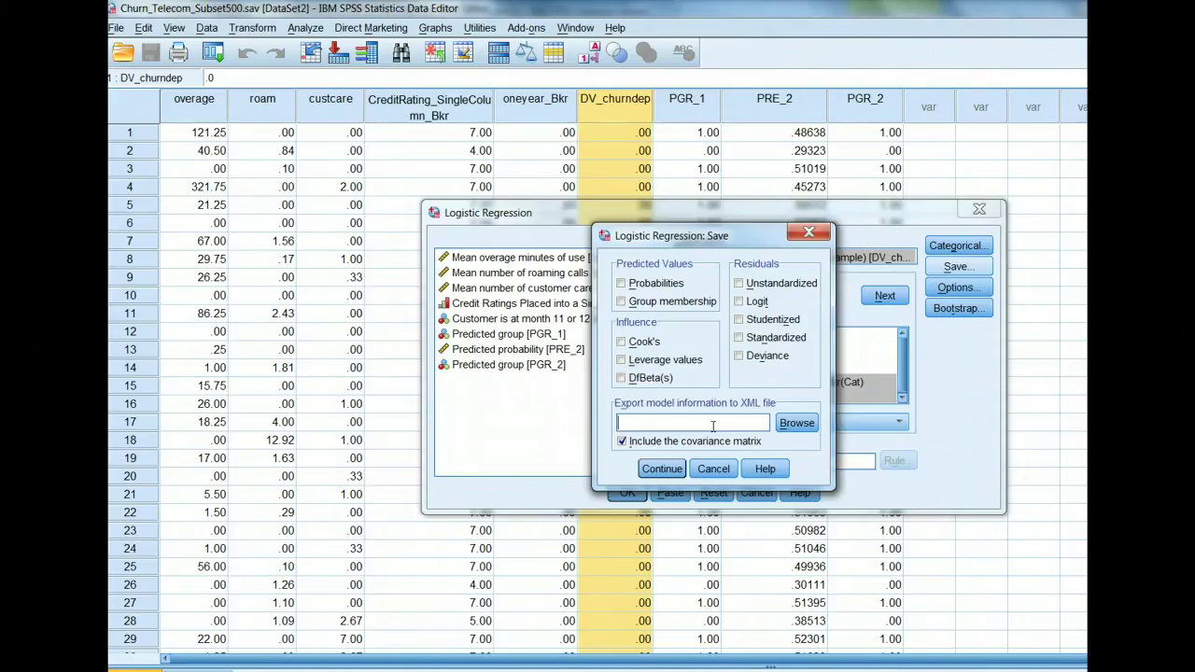
left_click(797, 423)
left_click(772, 252)
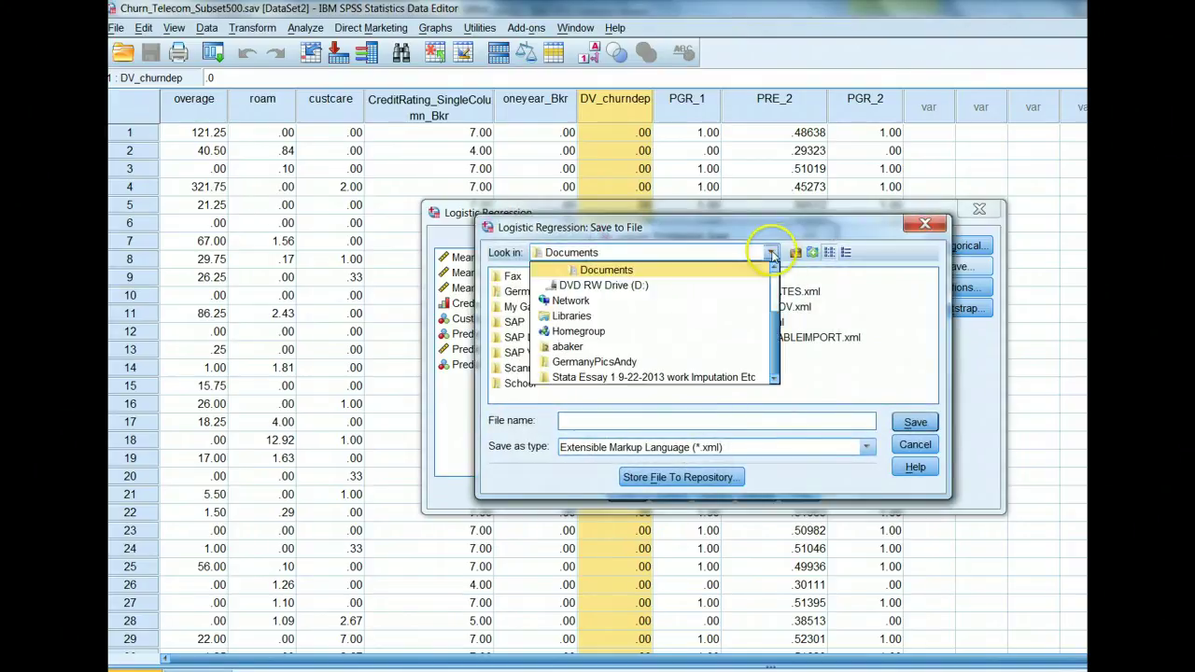
scroll(625, 284, "up", 2)
left_click(610, 272)
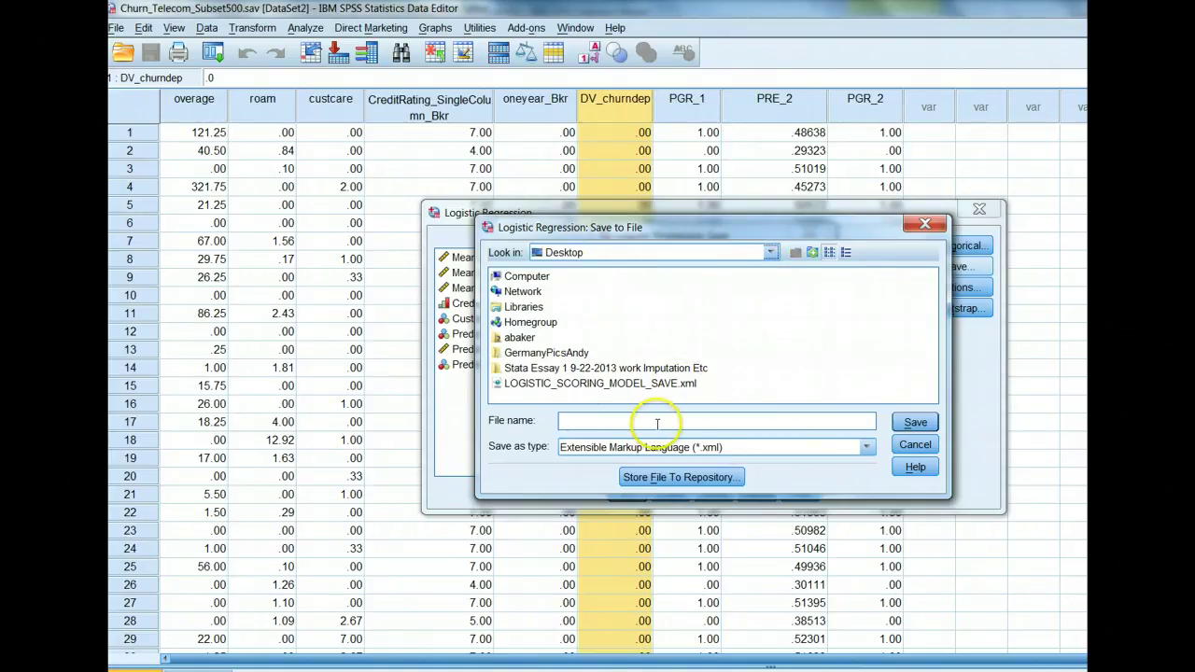
left_click(611, 383)
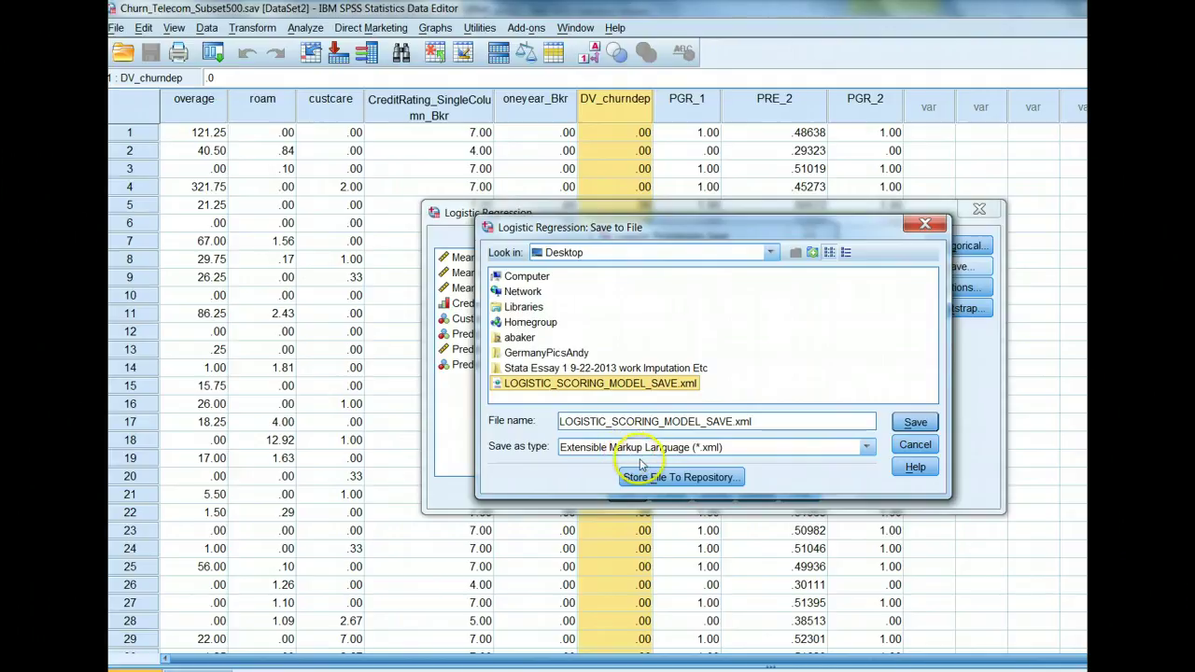
left_click(917, 425)
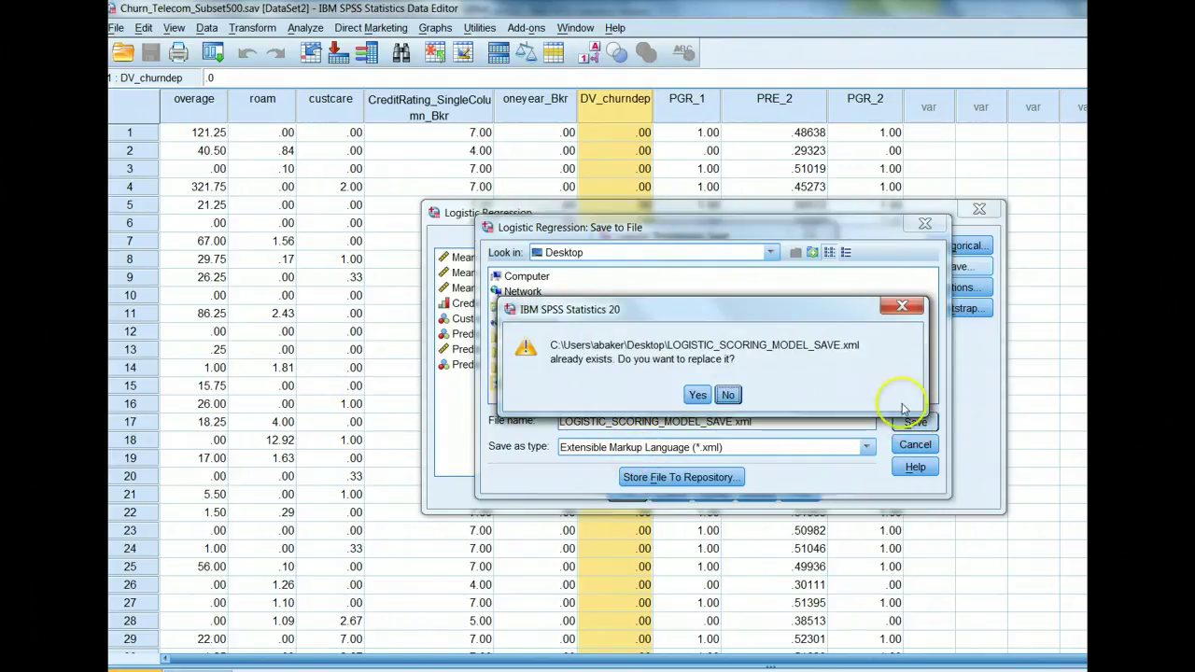
left_click(699, 396)
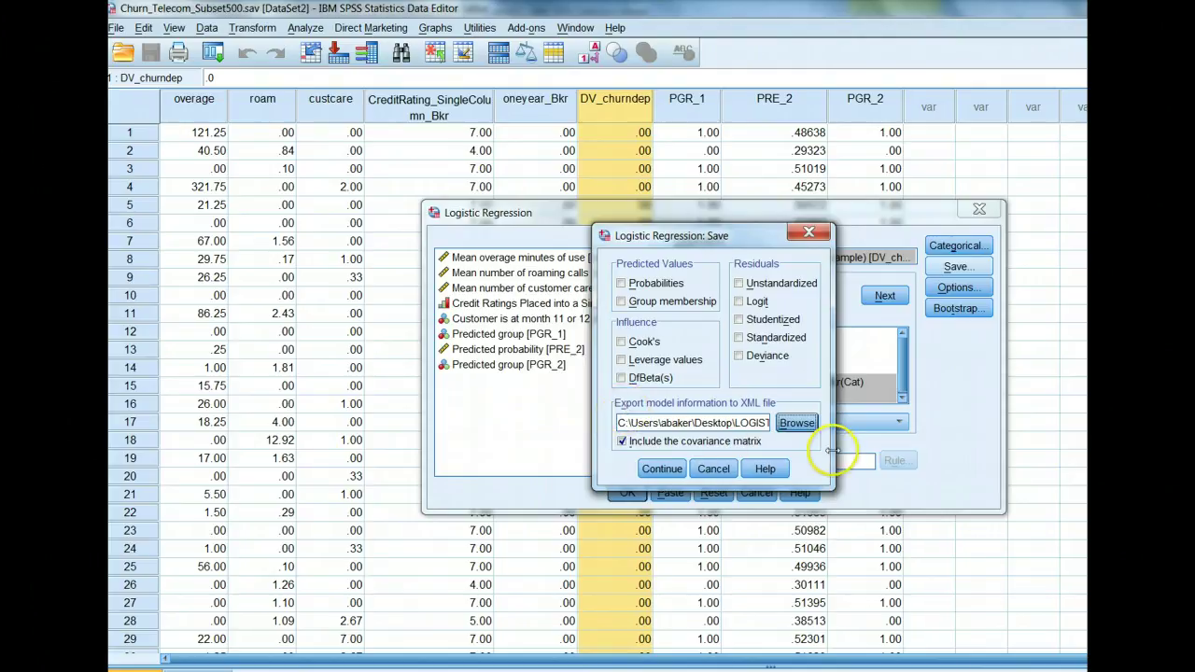
left_click_drag(834, 458, 1011, 457)
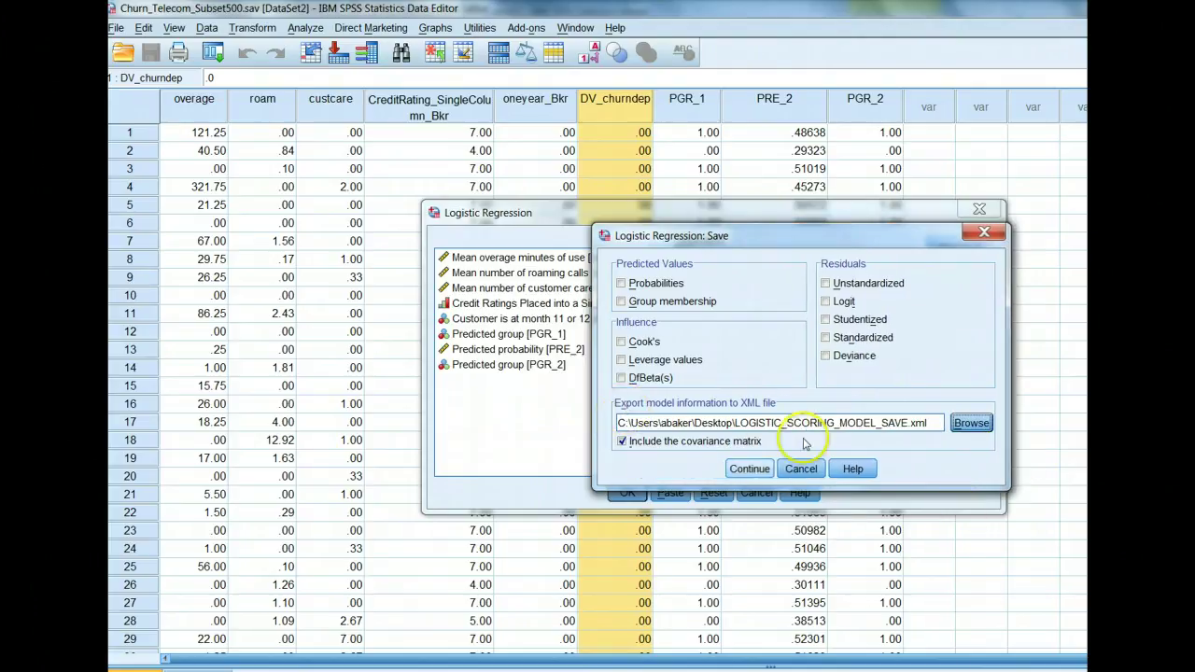
left_click(750, 469)
left_click(784, 396)
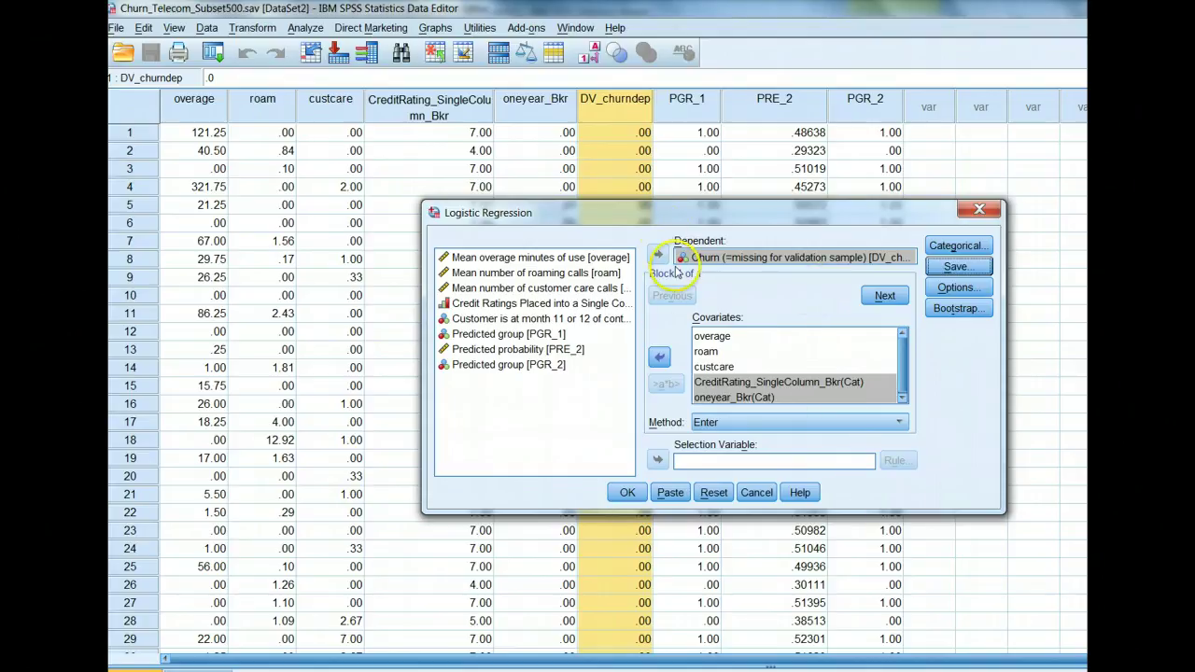
Paste the logistic regression syntax into the Syntax Editor and run all of it
left_click_drag(601, 211, 577, 186)
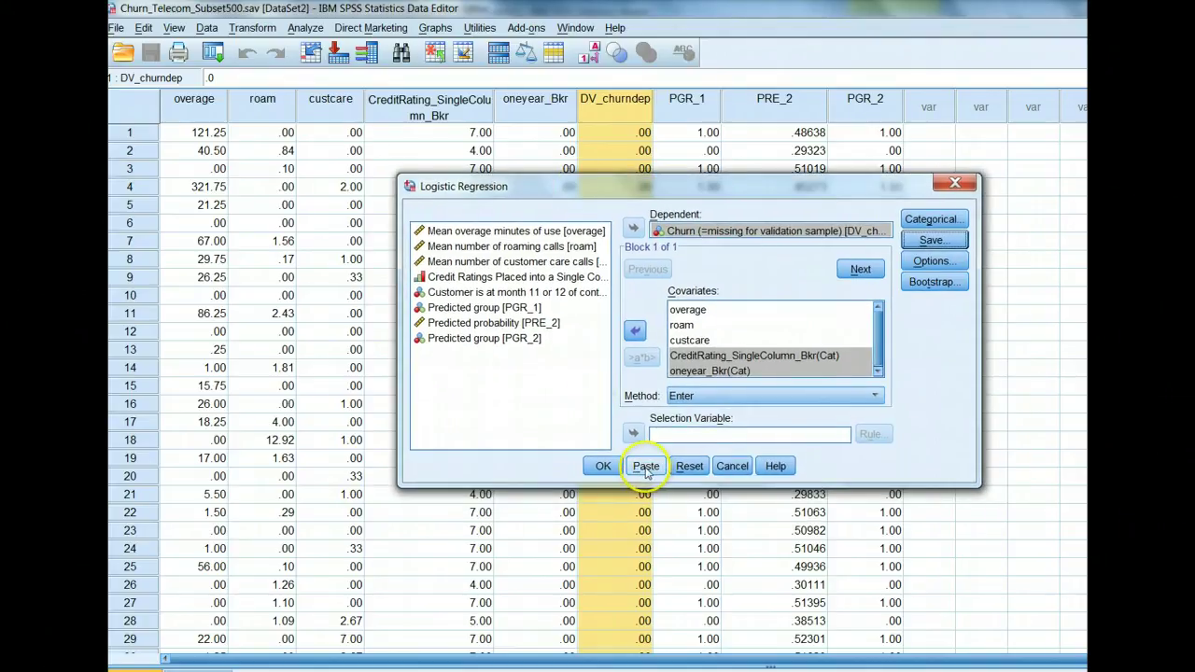
left_click(645, 465)
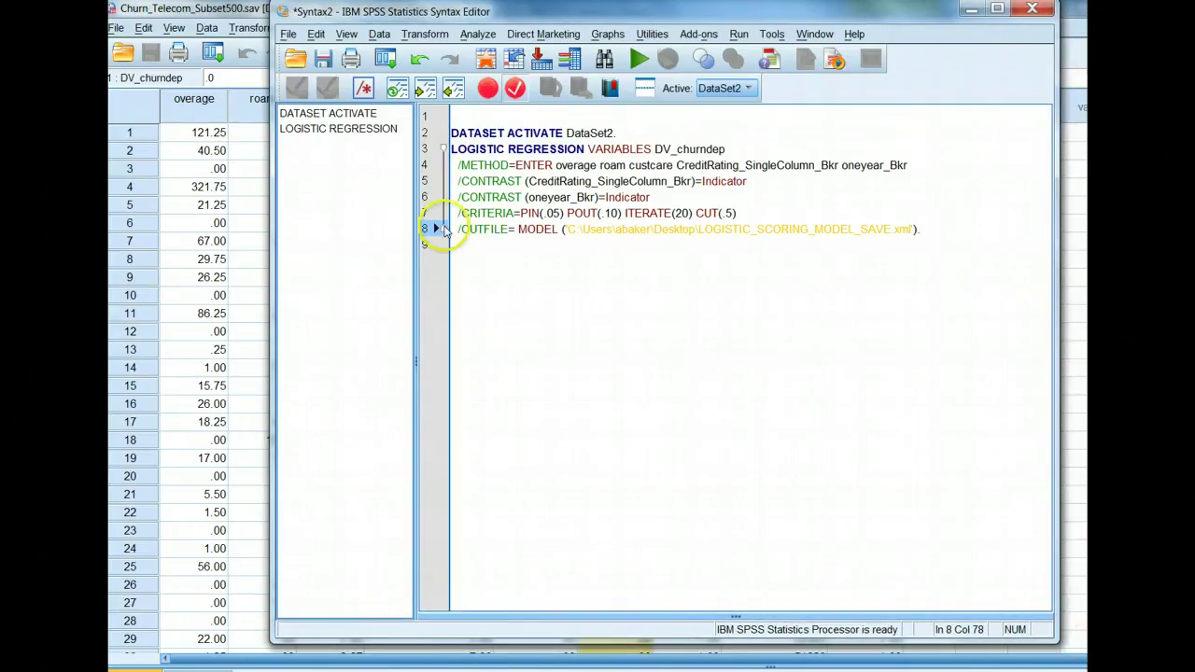
left_click_drag(456, 229, 924, 229)
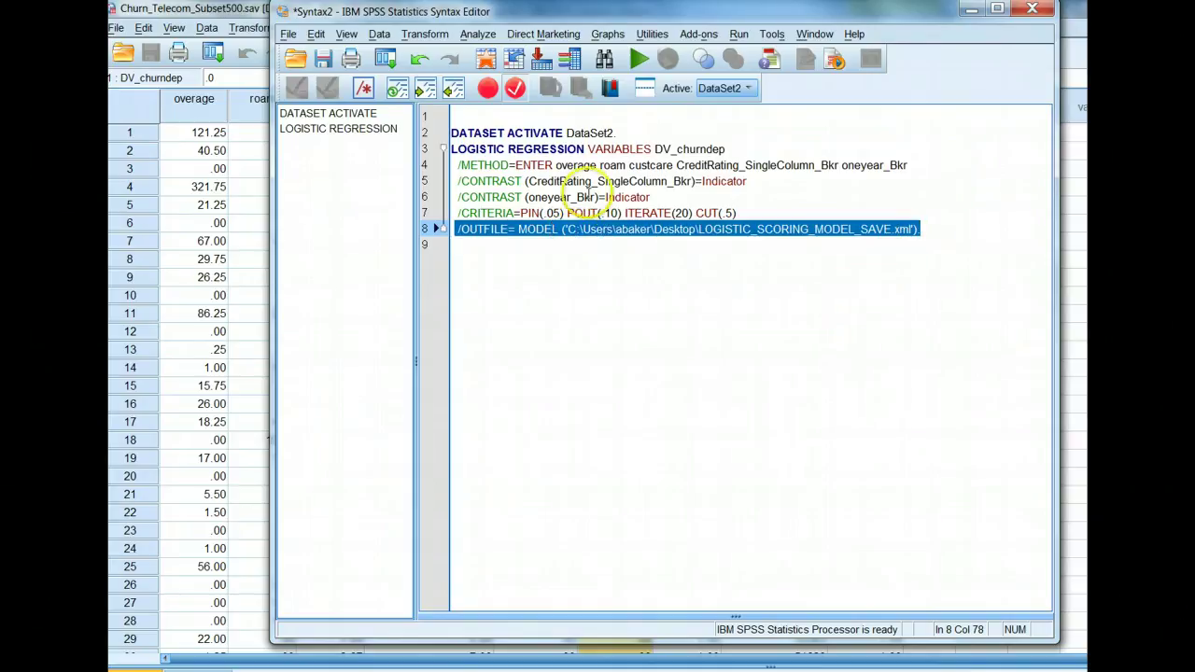
left_click(942, 230)
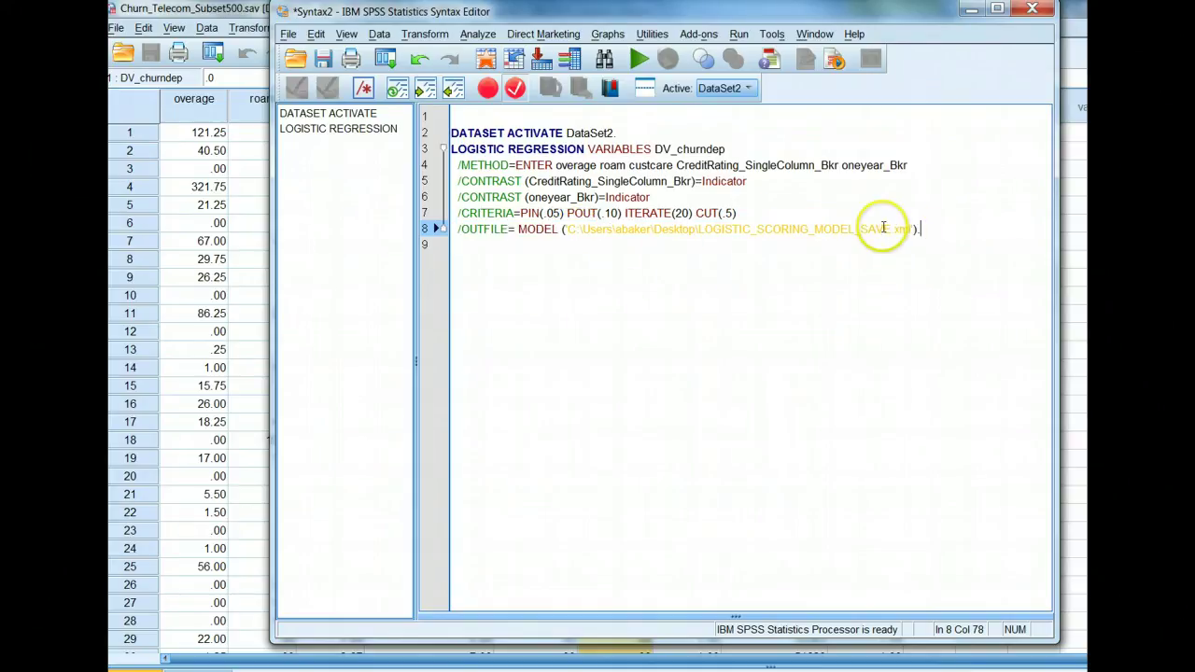
left_click_drag(922, 230, 891, 229)
key("ctrl+a")
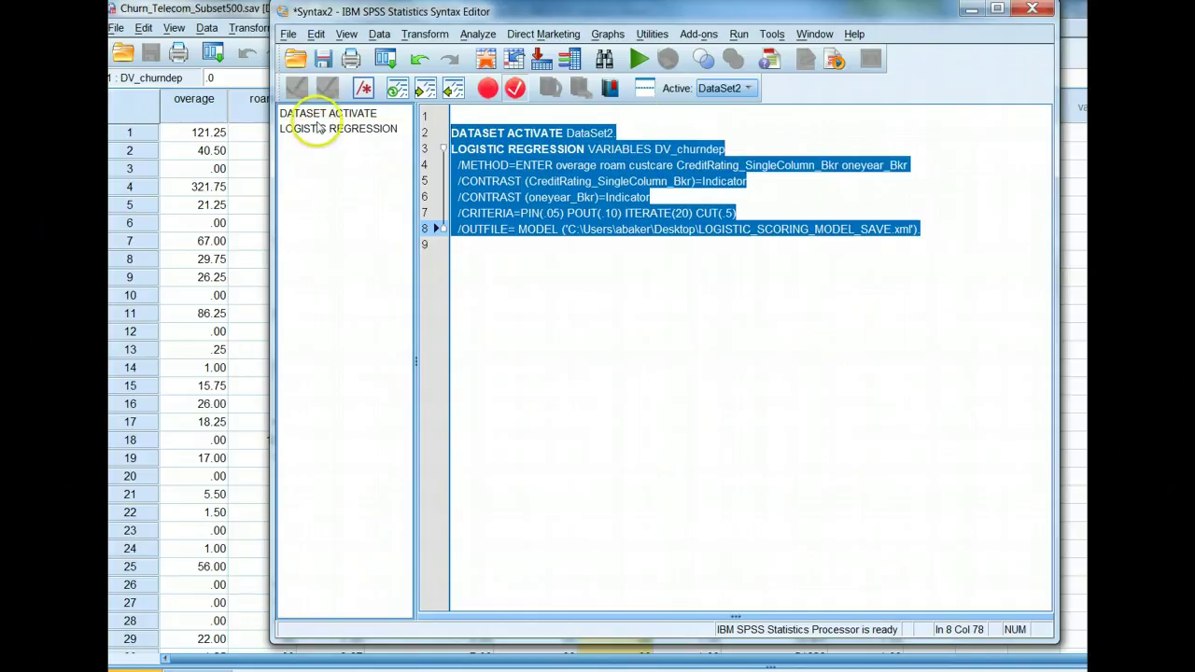
left_click(739, 34)
left_click(768, 76)
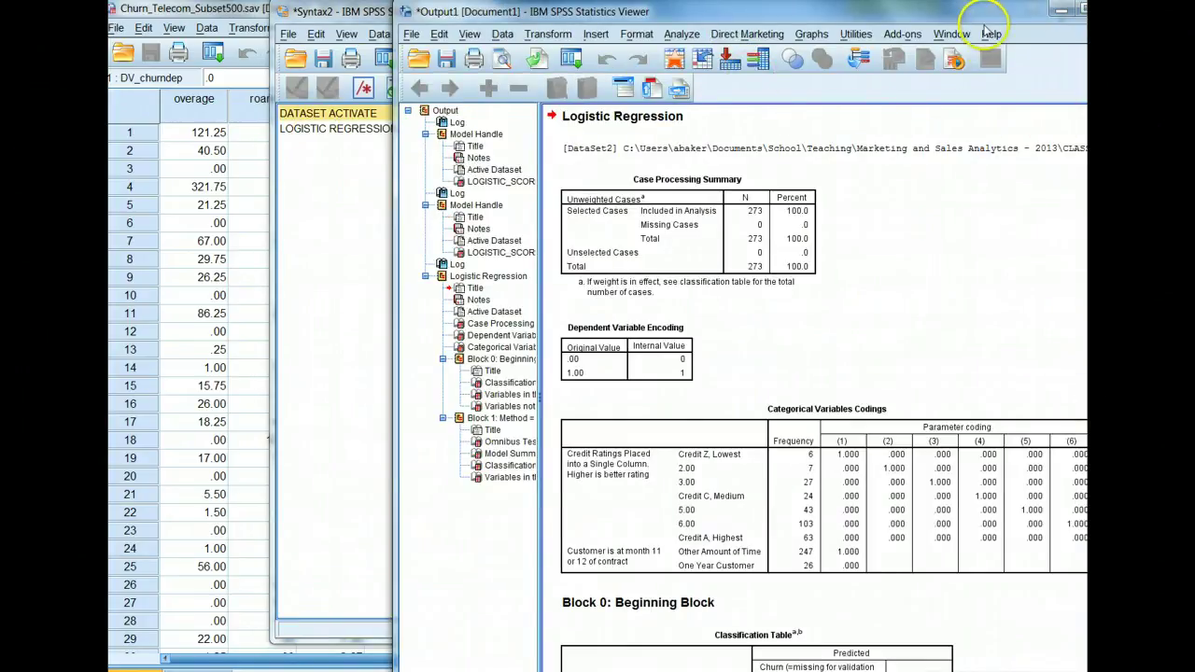
Review the Step 1 and Block 0 classification tables in the output
left_click_drag(977, 15, 834, 15)
left_click_drag(983, 359, 993, 656)
left_click(796, 313)
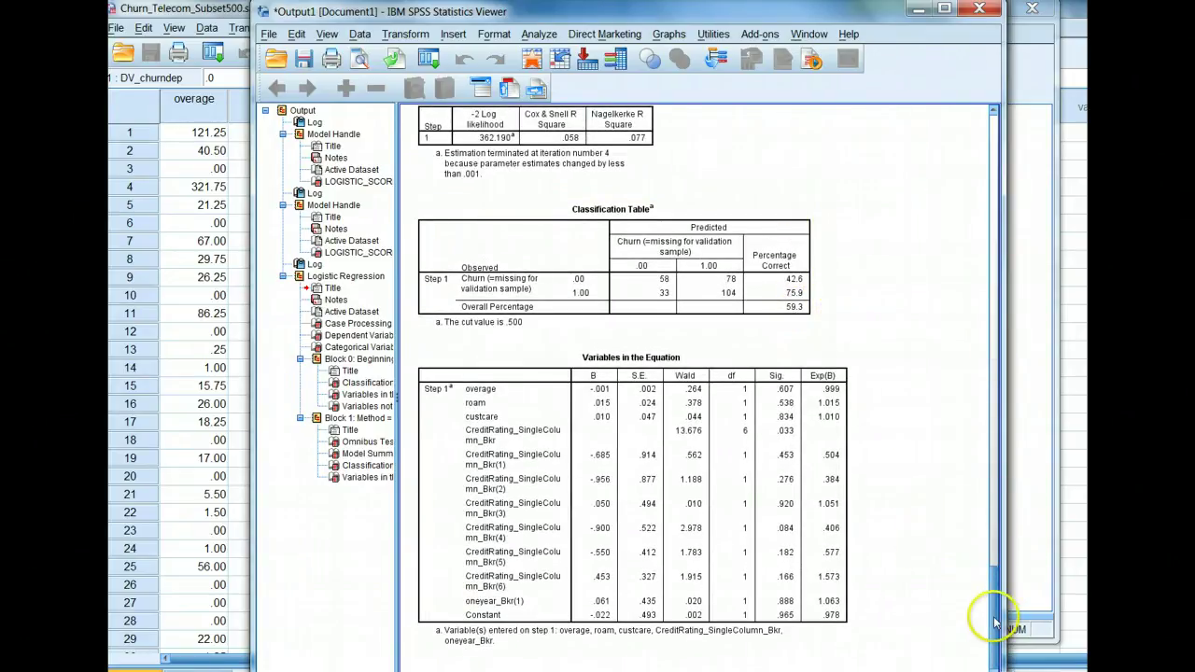
left_click_drag(994, 644, 995, 448)
left_click(795, 495)
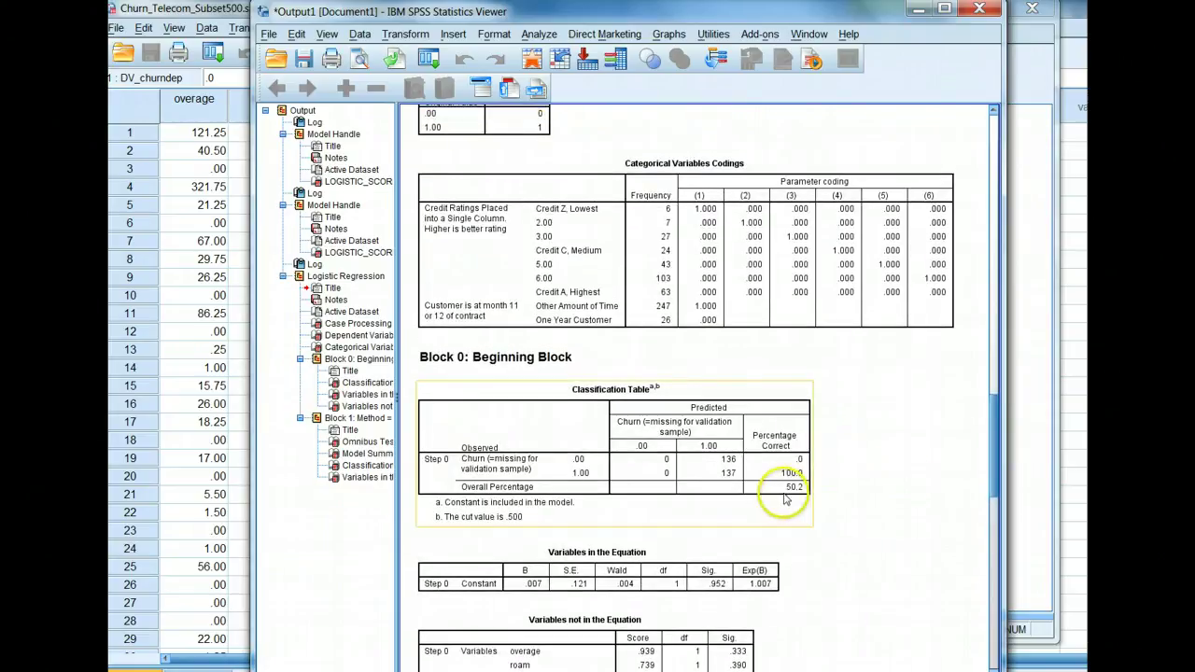
Minimize the output and syntax windows to show the Churn_Telecom_Subset500 data
left_click_drag(992, 435, 978, 590)
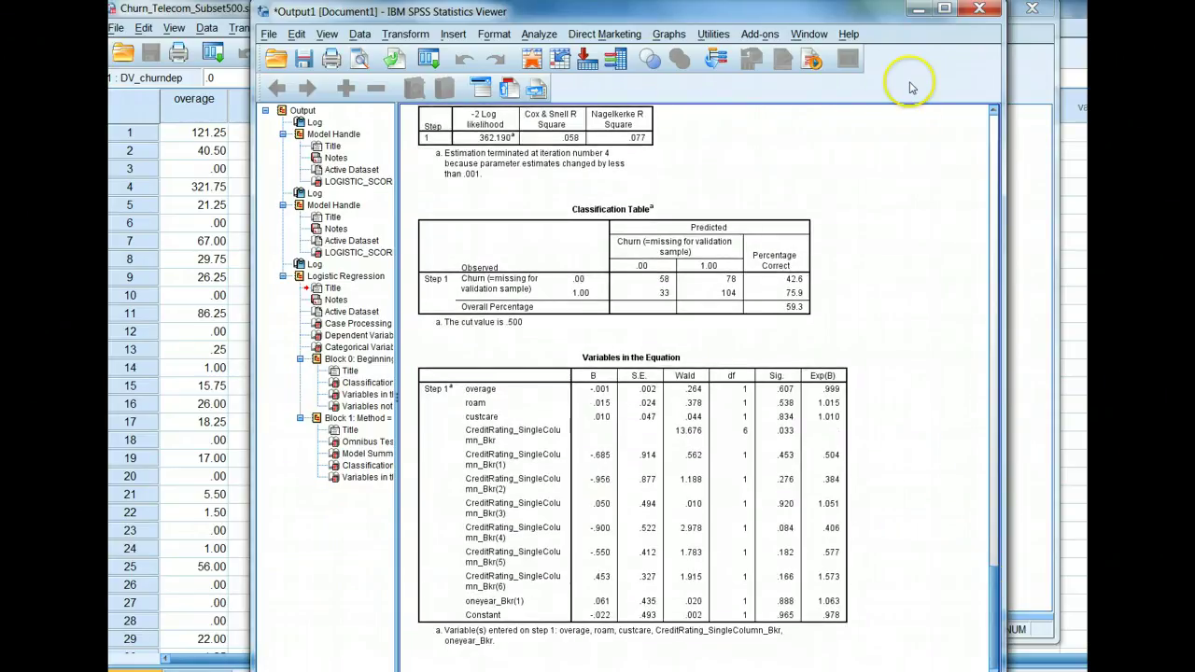
left_click(918, 9)
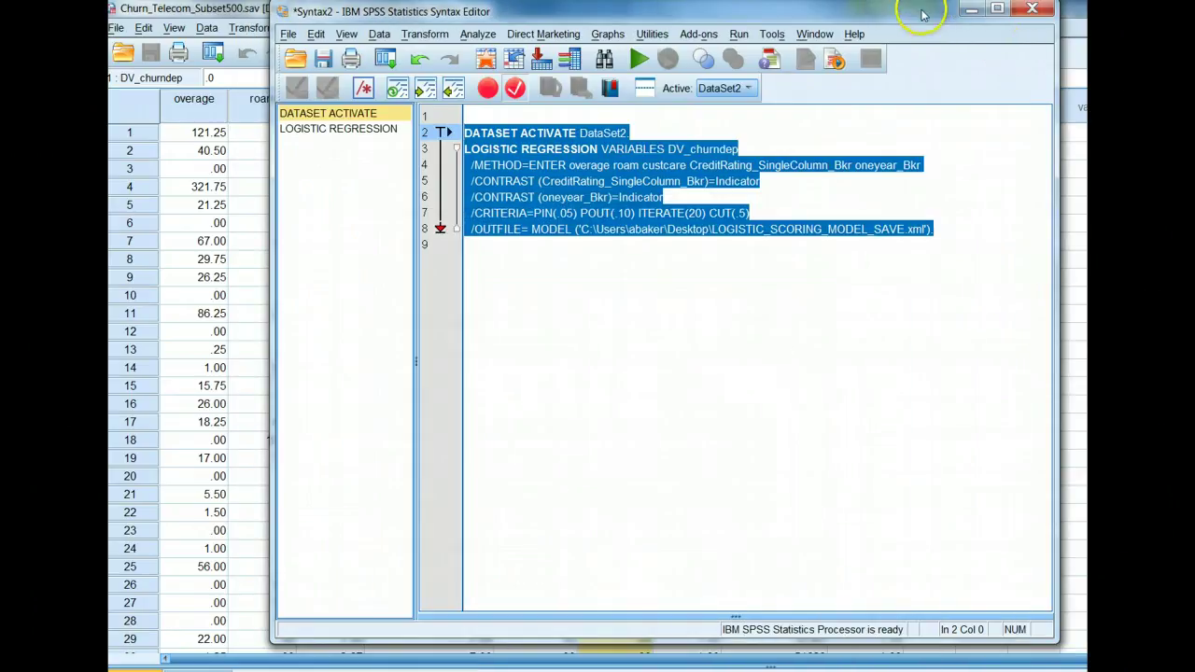
left_click(971, 9)
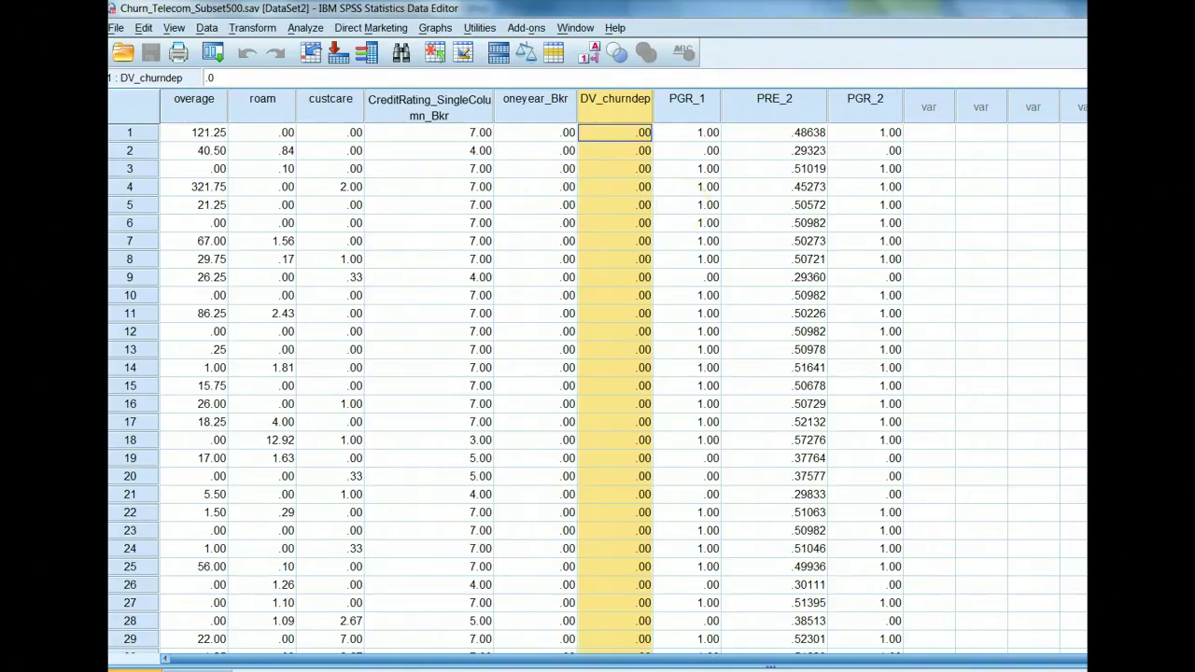
Reopen Churn_Telecom_Subset500_TEST.sav from Recently Used Data, reverting to its saved version
left_click(117, 28)
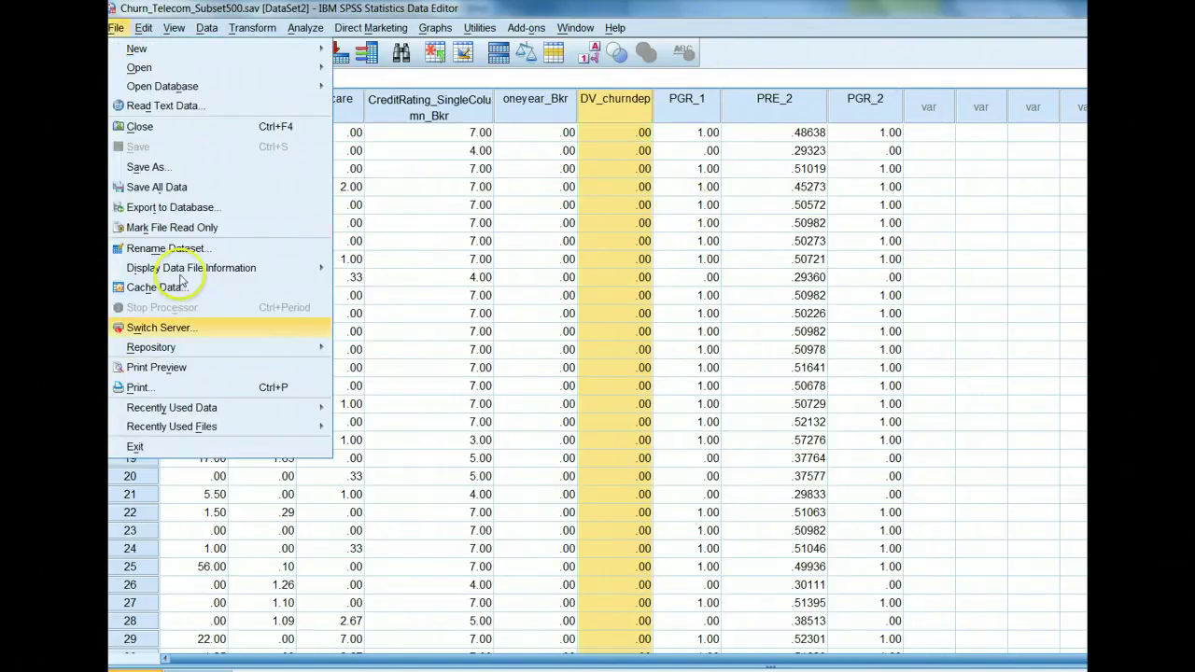
mouse_move(216, 411)
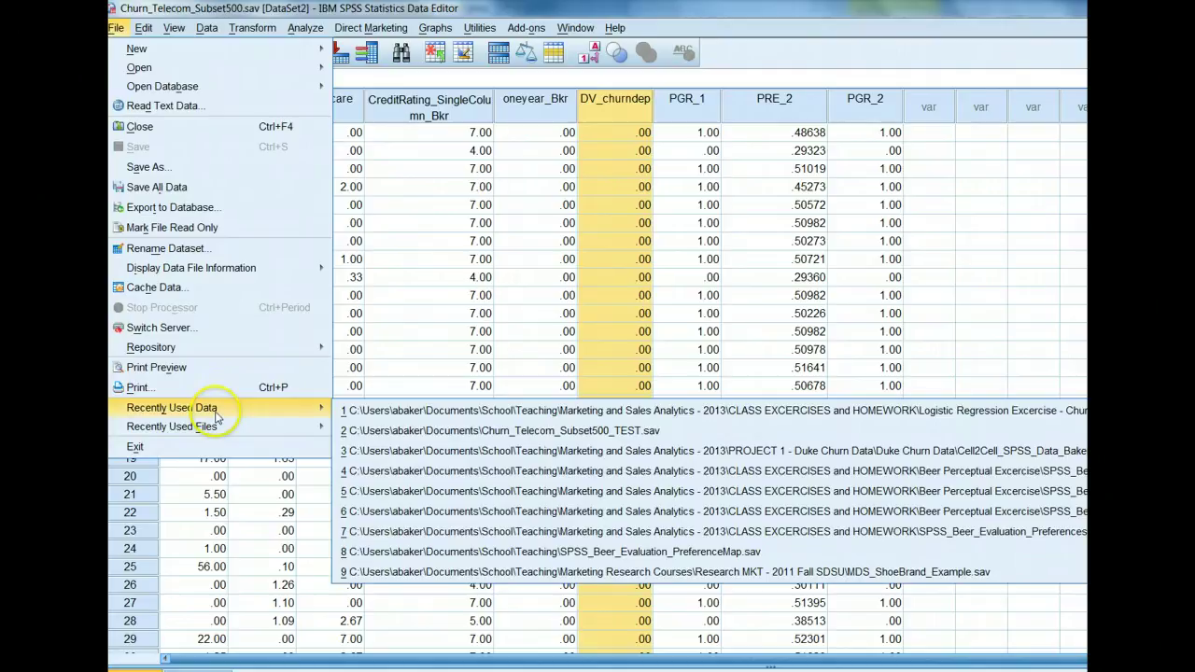
left_click(444, 432)
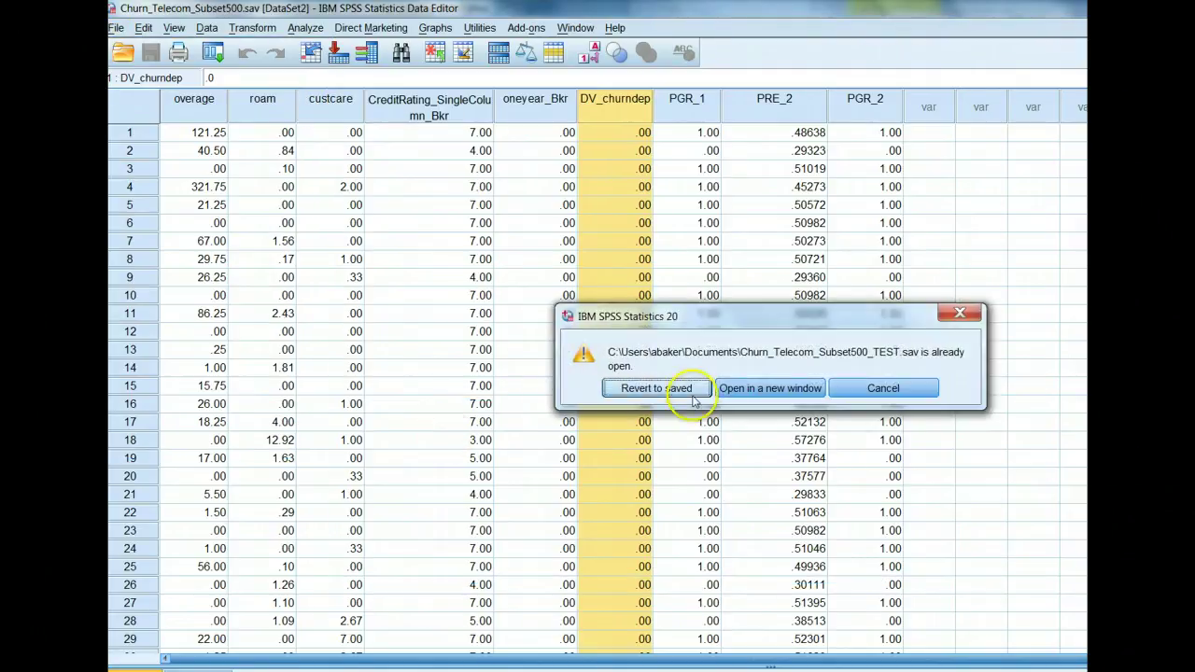
left_click(637, 395)
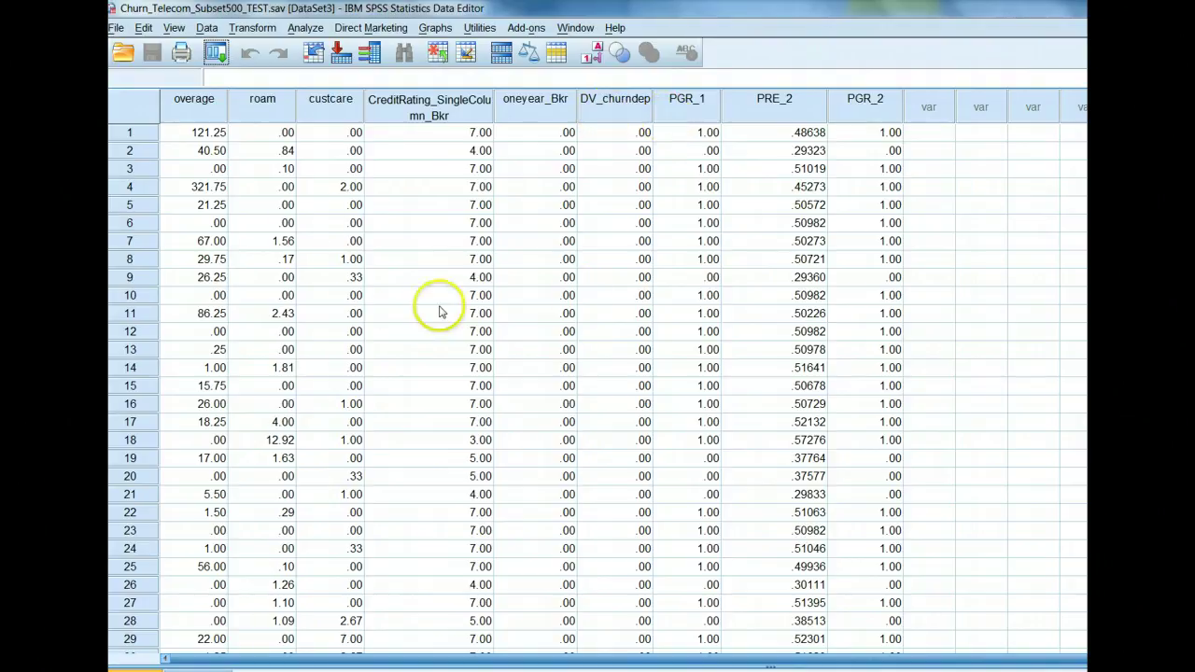
Clear the DV_churndep, PGR_1, PRE_2 and PGR_2 columns from the test data
left_click_drag(688, 101, 868, 102)
left_click_drag(614, 101, 853, 110)
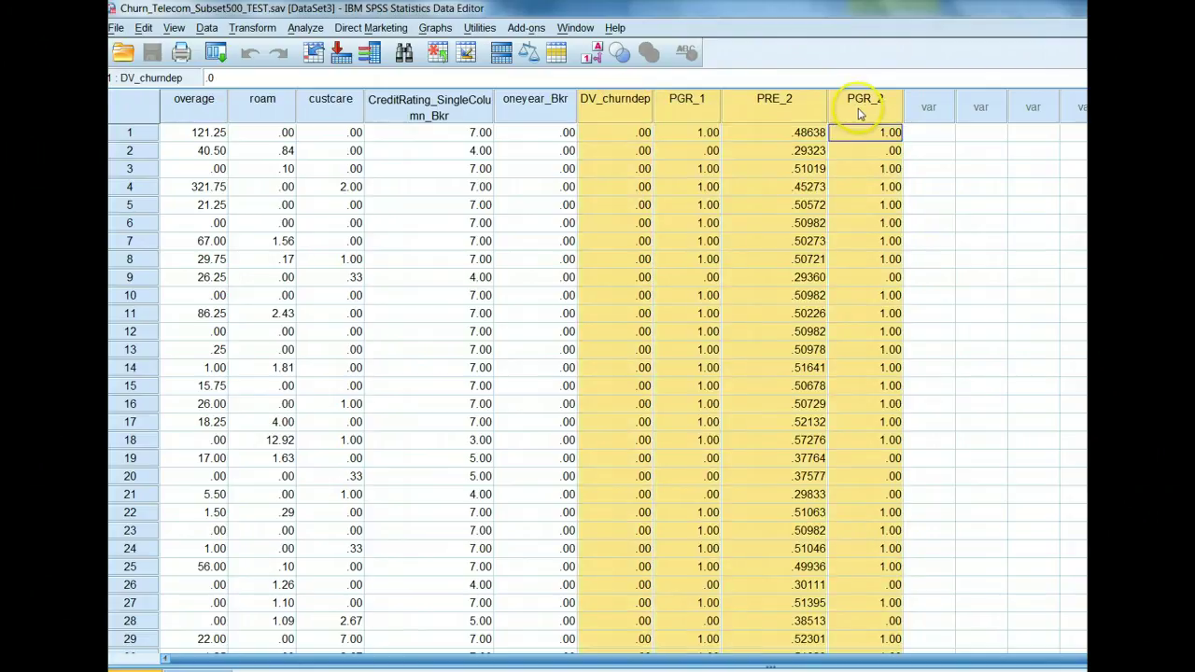
right_click(860, 113)
left_click(896, 182)
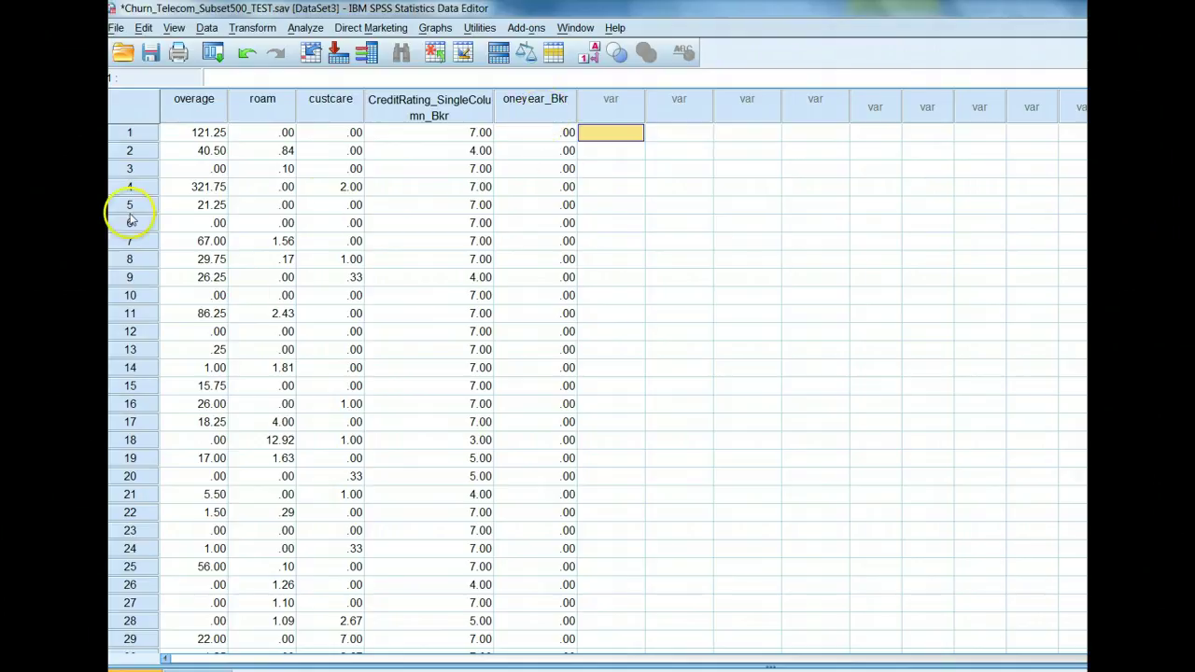
Delete cases 1 through 91 and return to the top of the data
scroll(598, 388, "down", 19)
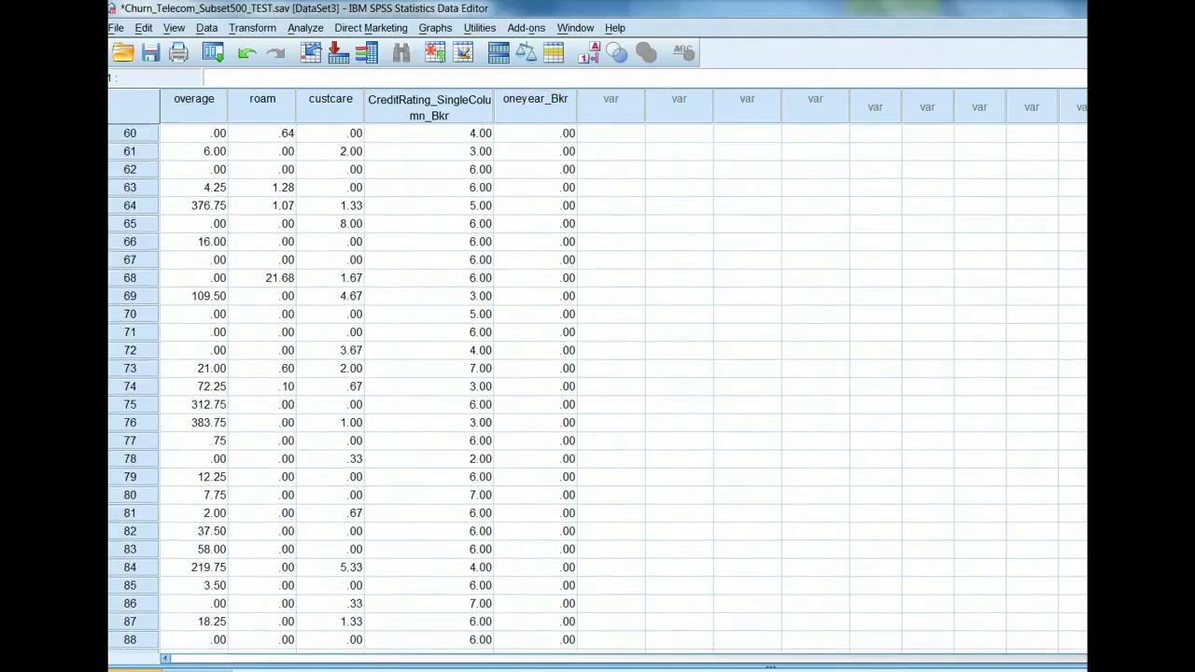
scroll(598, 387, "up", 19)
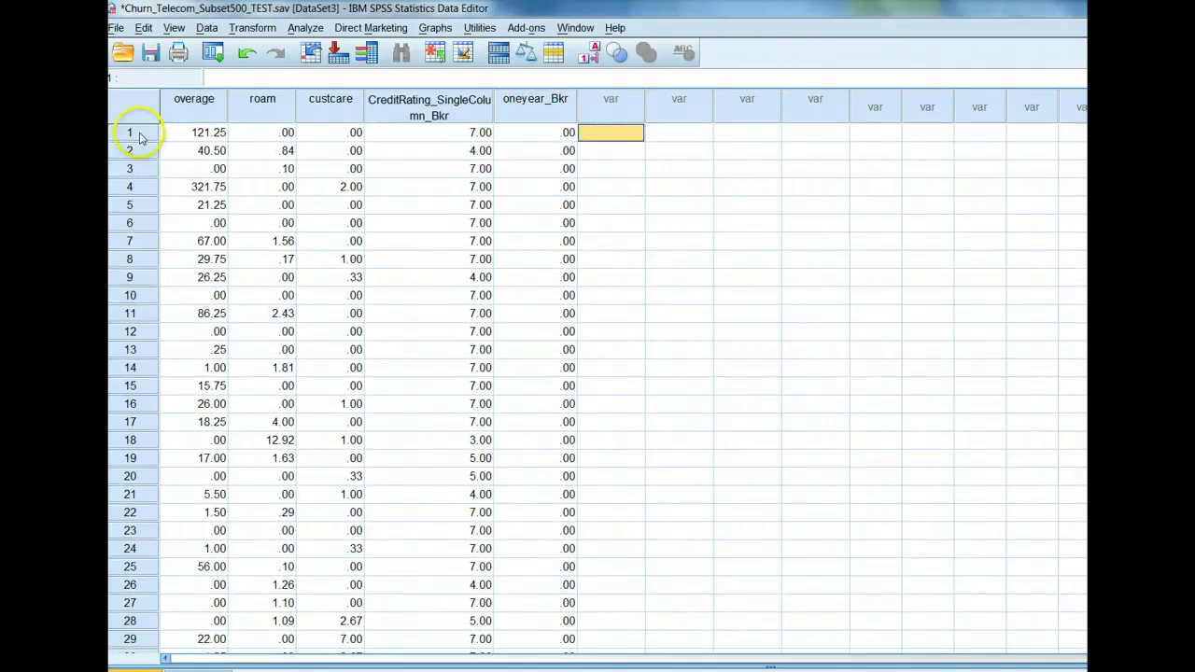
left_click_drag(140, 137, 137, 374)
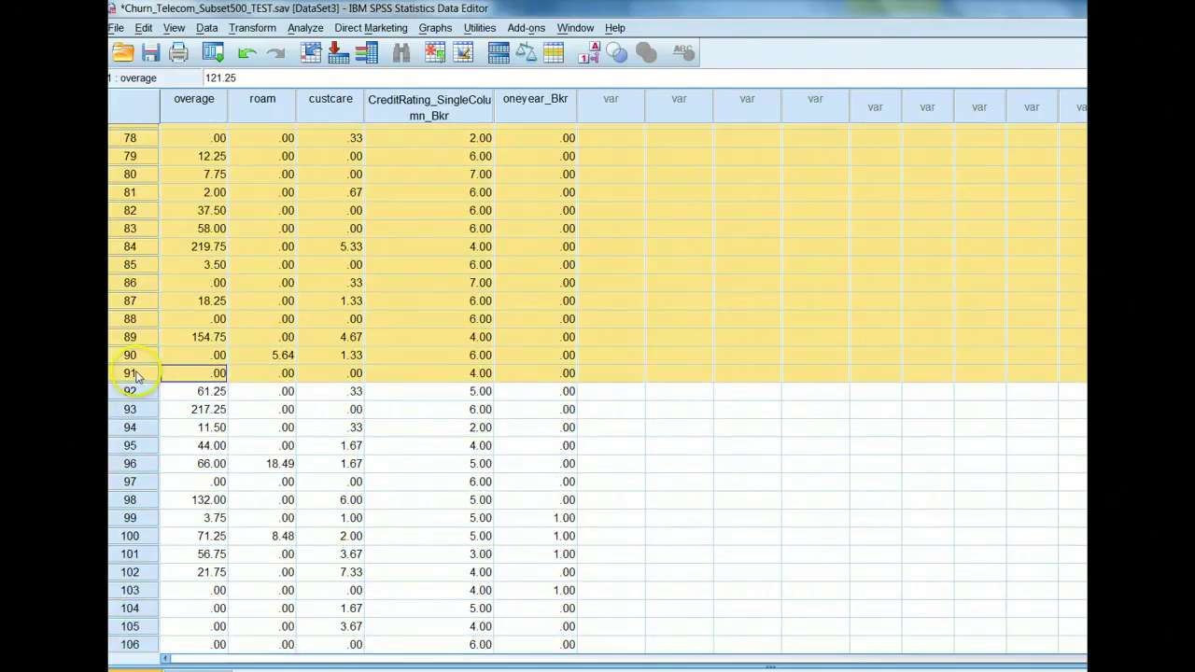
right_click(137, 374)
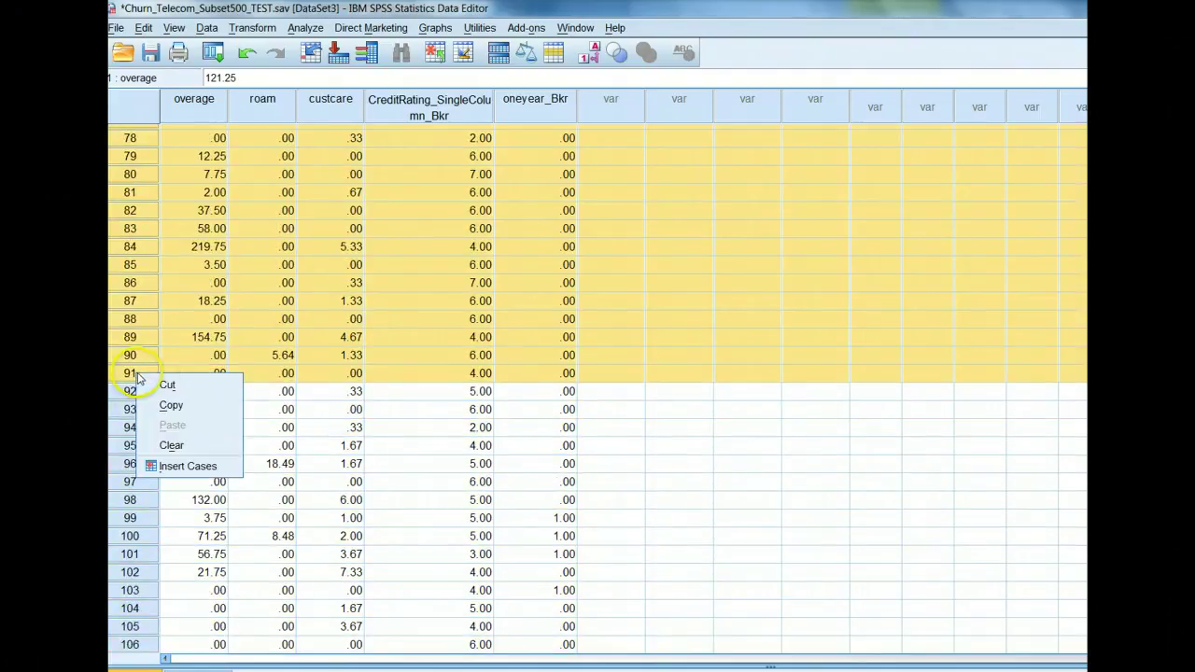
left_click(173, 446)
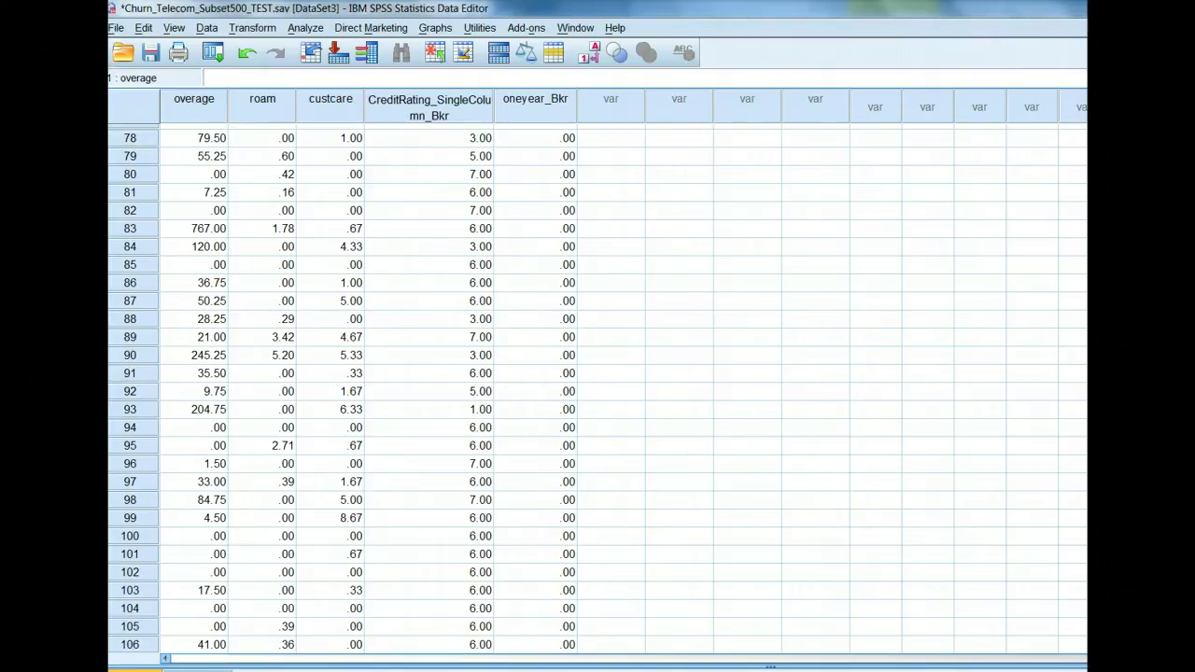
key("ctrl+Home")
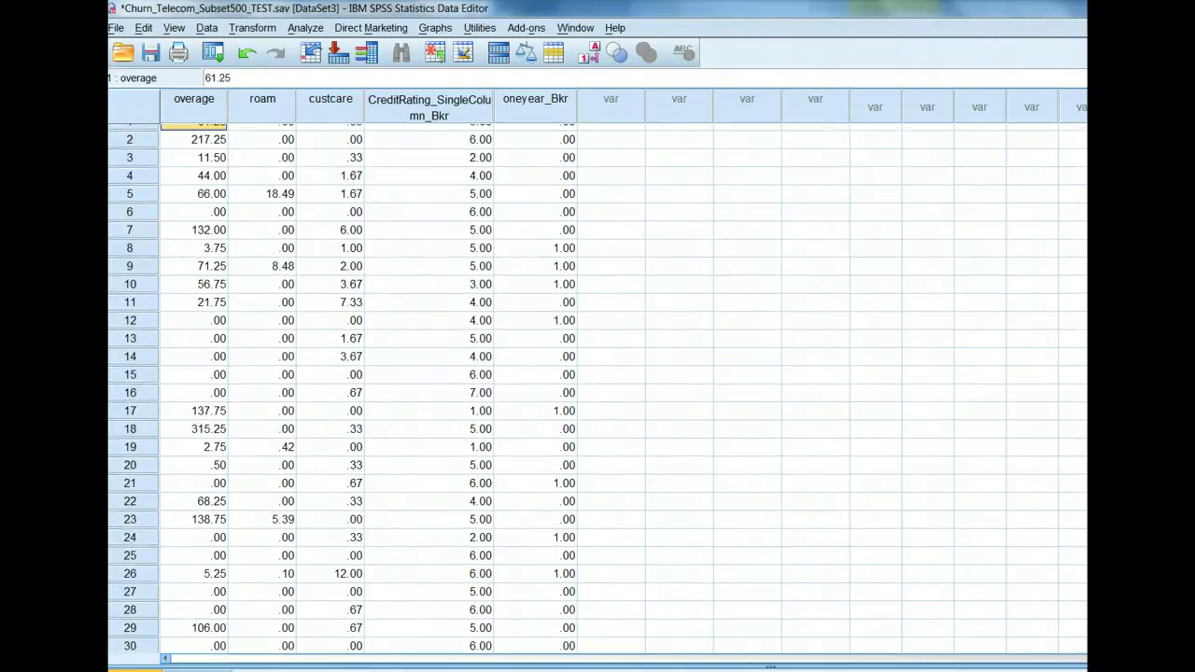
scroll(598, 387, "down", 20)
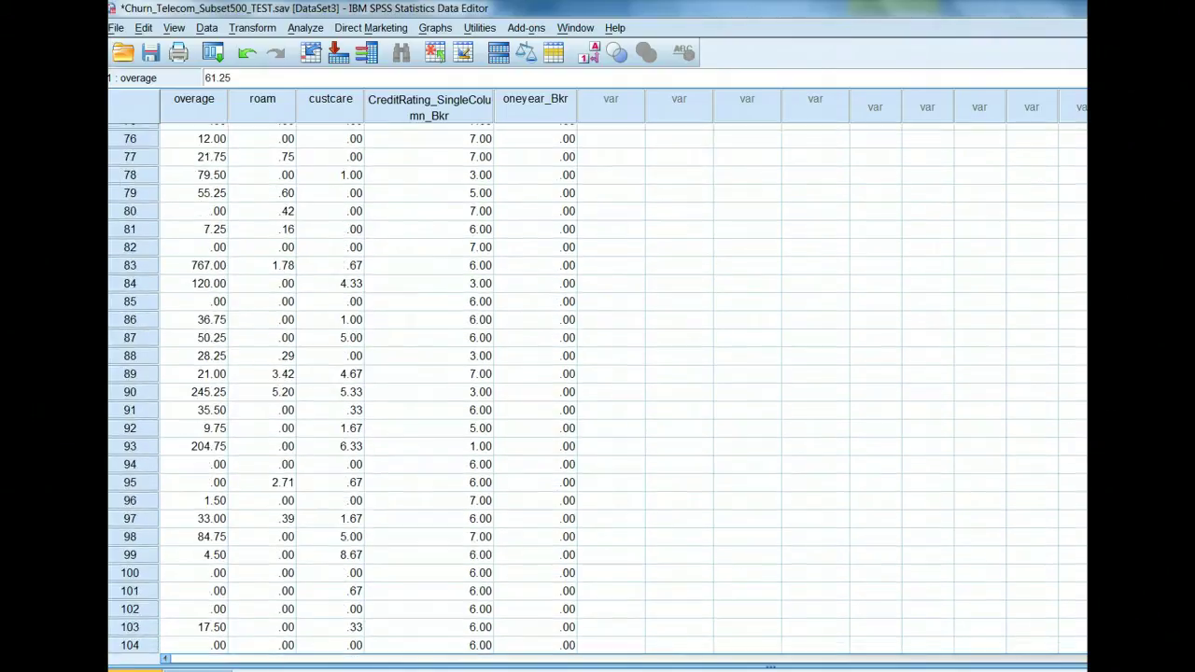
scroll(598, 388, "up", 20)
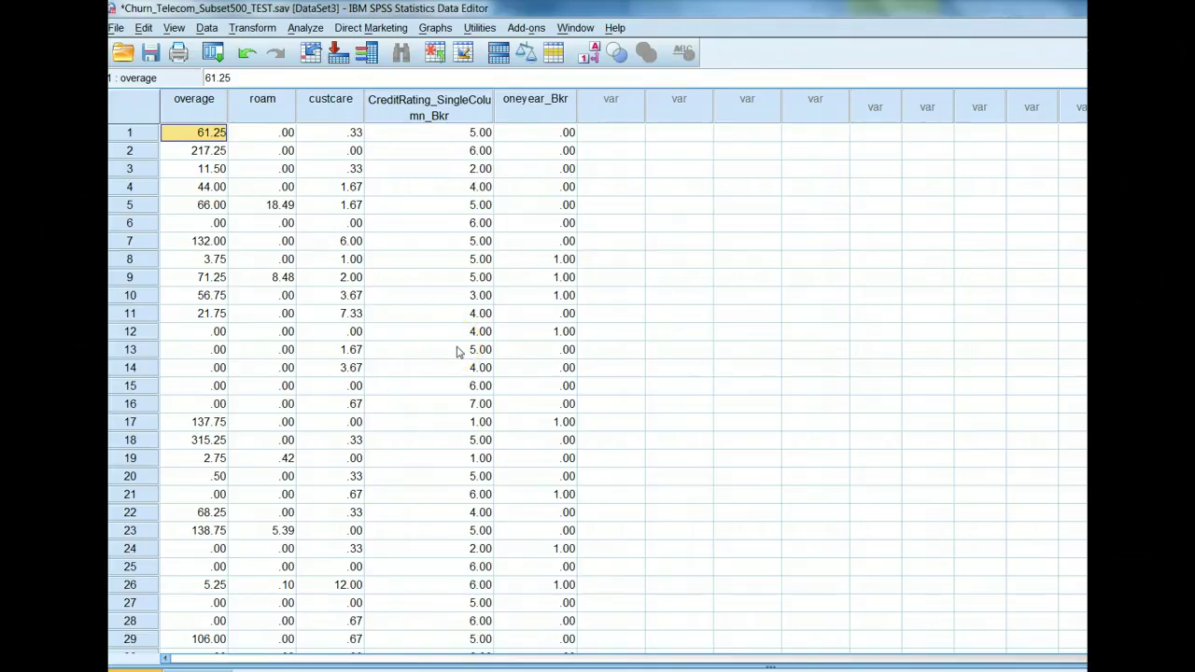
Launch the Scoring Wizard and load the LOGISTIC_SCORING_MODEL_SAVE.xml model file
left_click(435, 28)
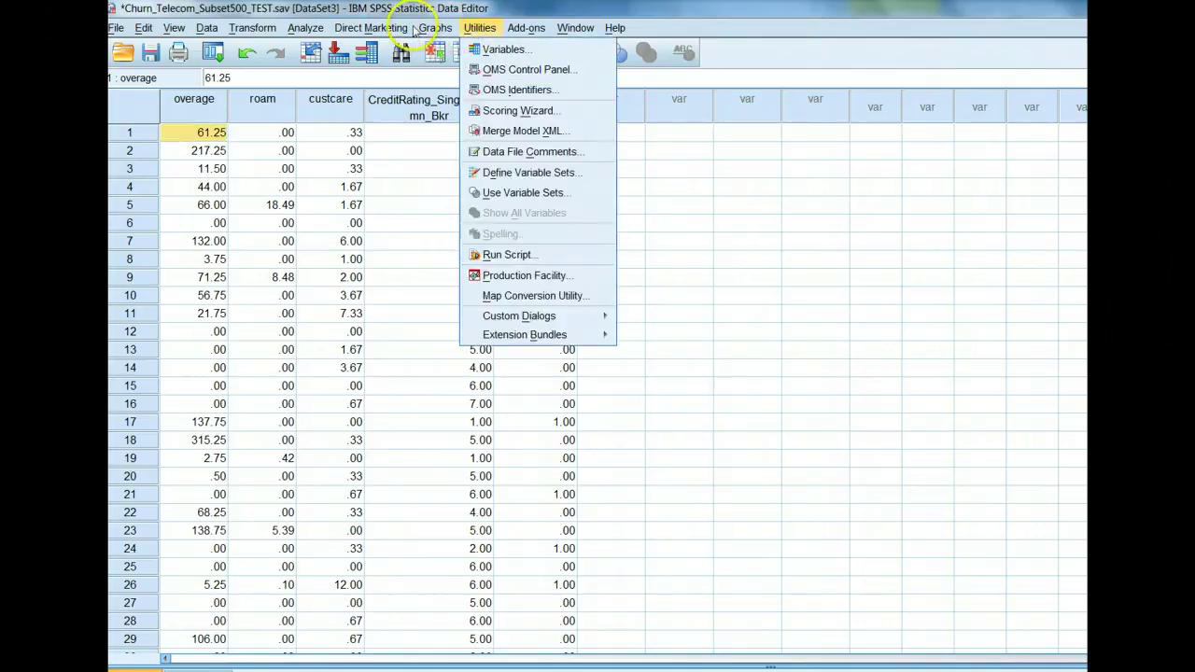
mouse_move(490, 29)
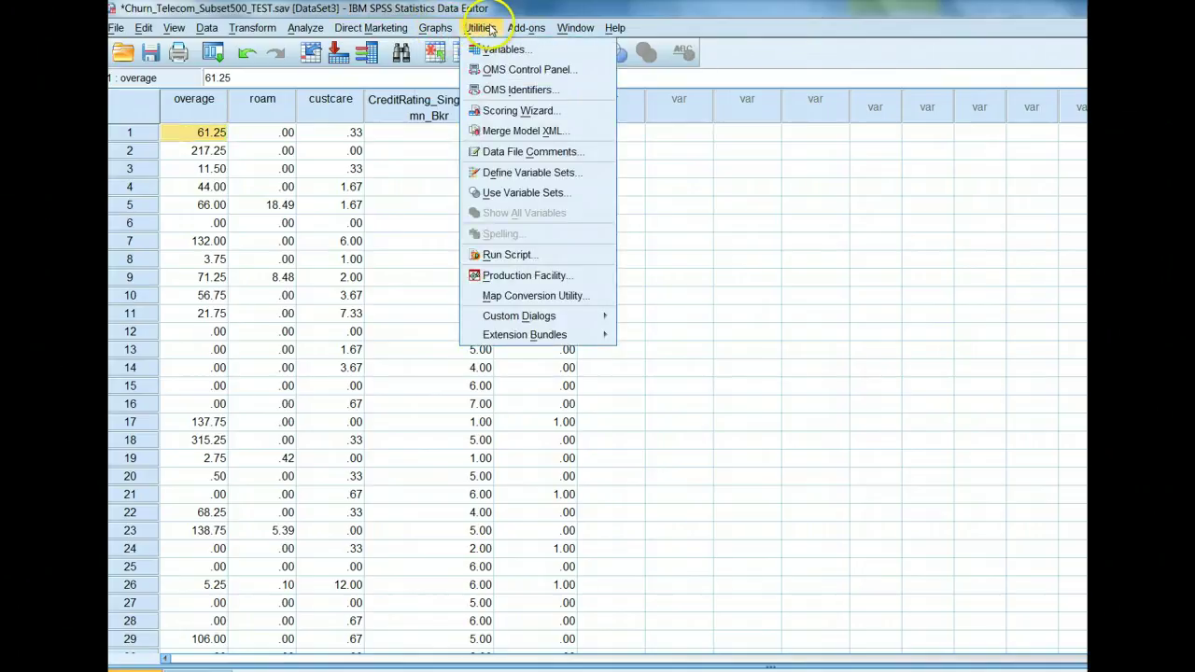
left_click(579, 117)
left_click_drag(613, 191, 459, 156)
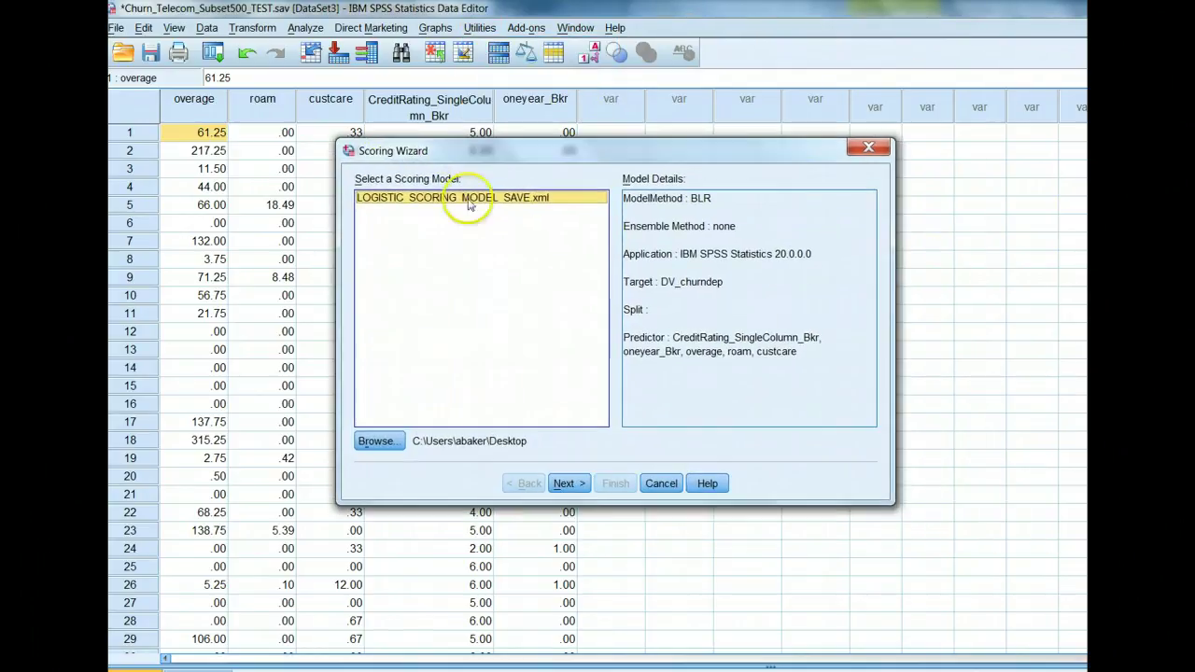
left_click(377, 441)
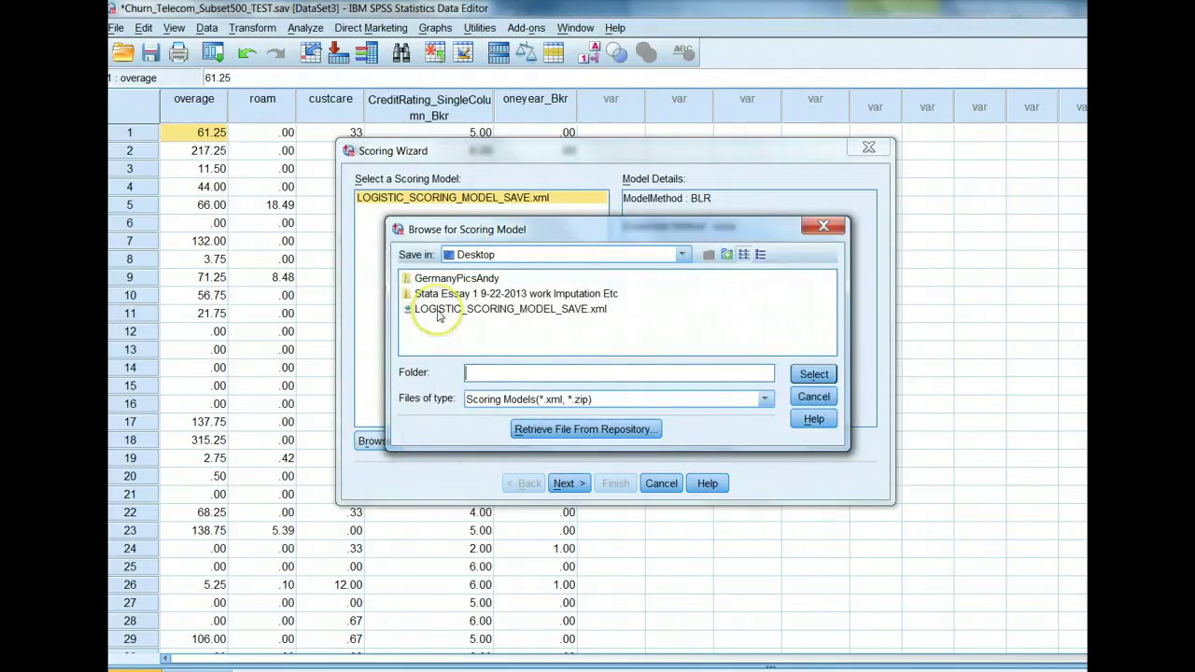
left_click(439, 310)
left_click(827, 375)
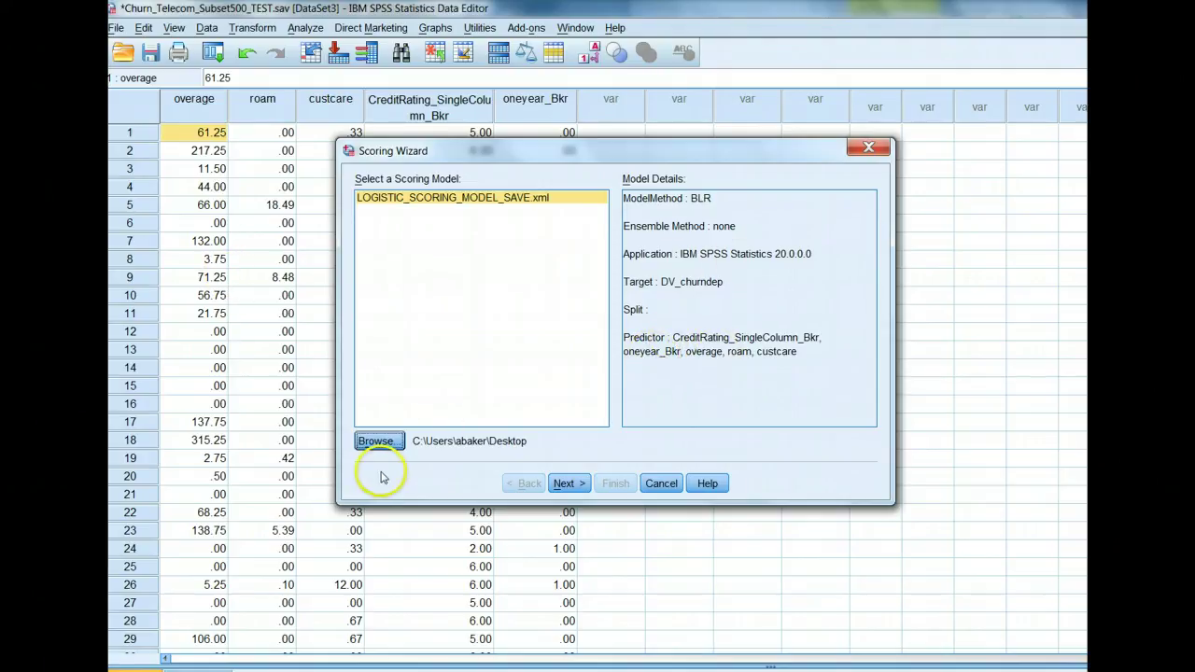
Verify on the field-matching page that the model's overage maps to the dataset's overage field
left_click(568, 484)
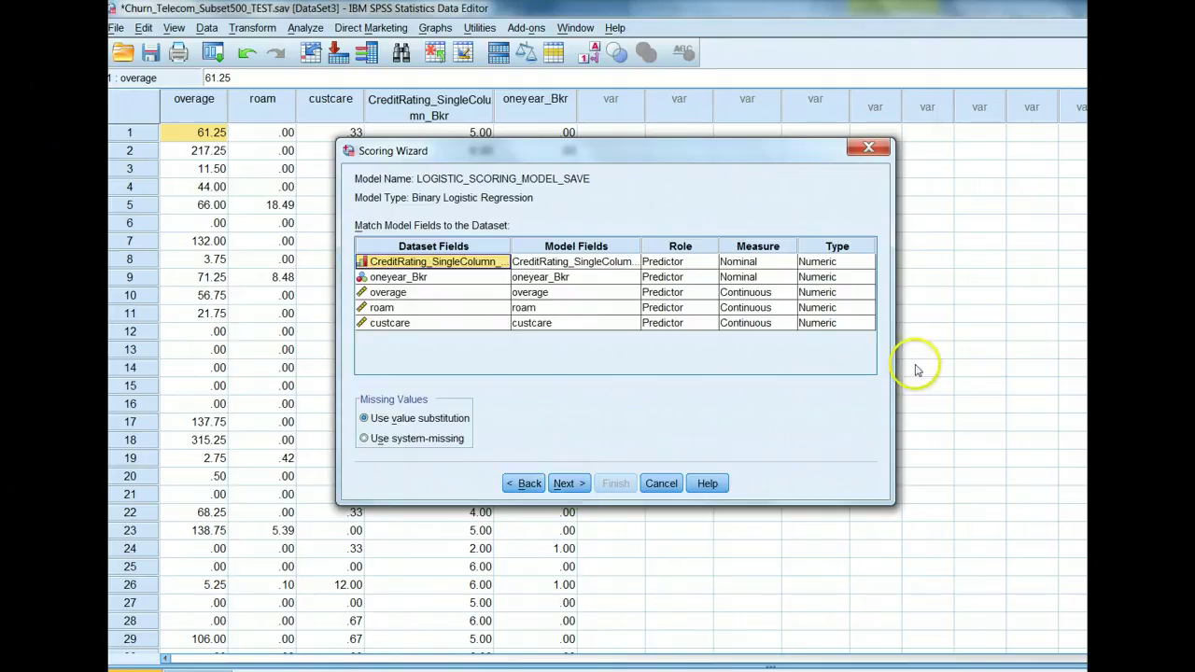
left_click_drag(897, 373, 1008, 366)
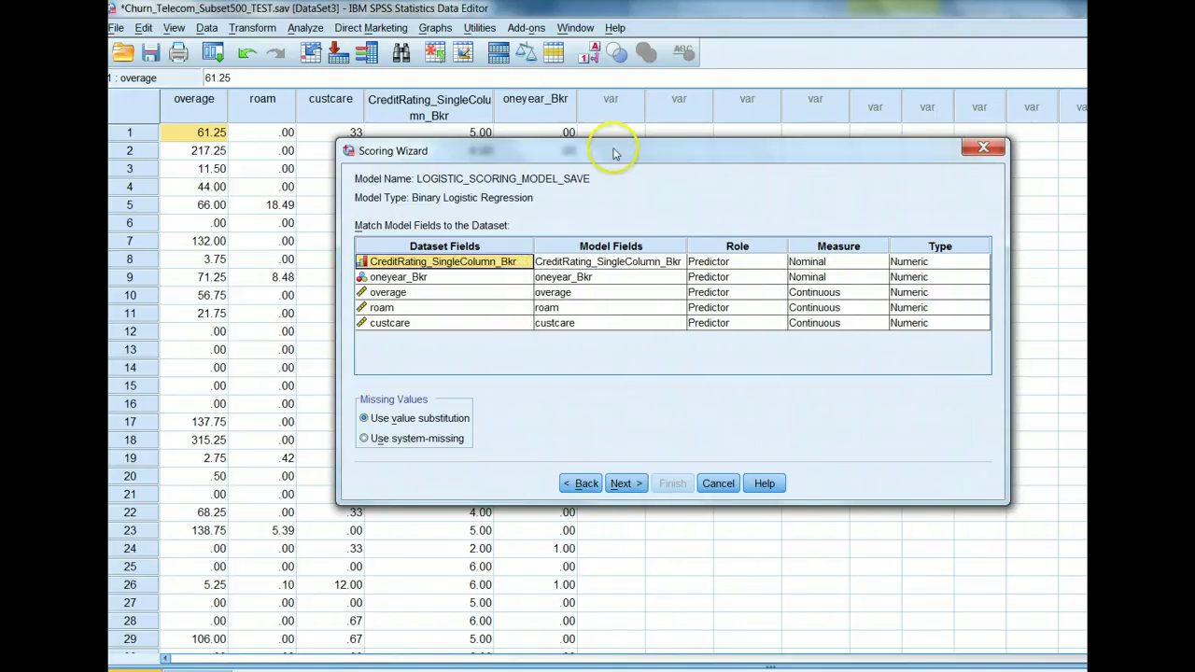
left_click_drag(548, 145, 477, 132)
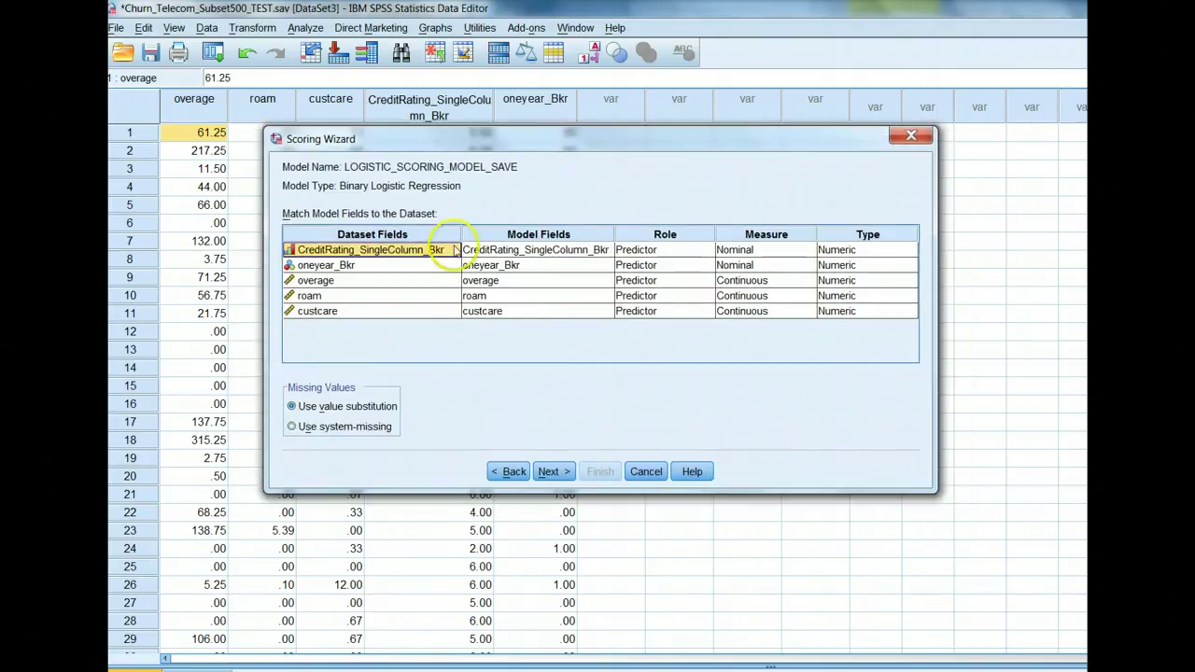
left_click(542, 281)
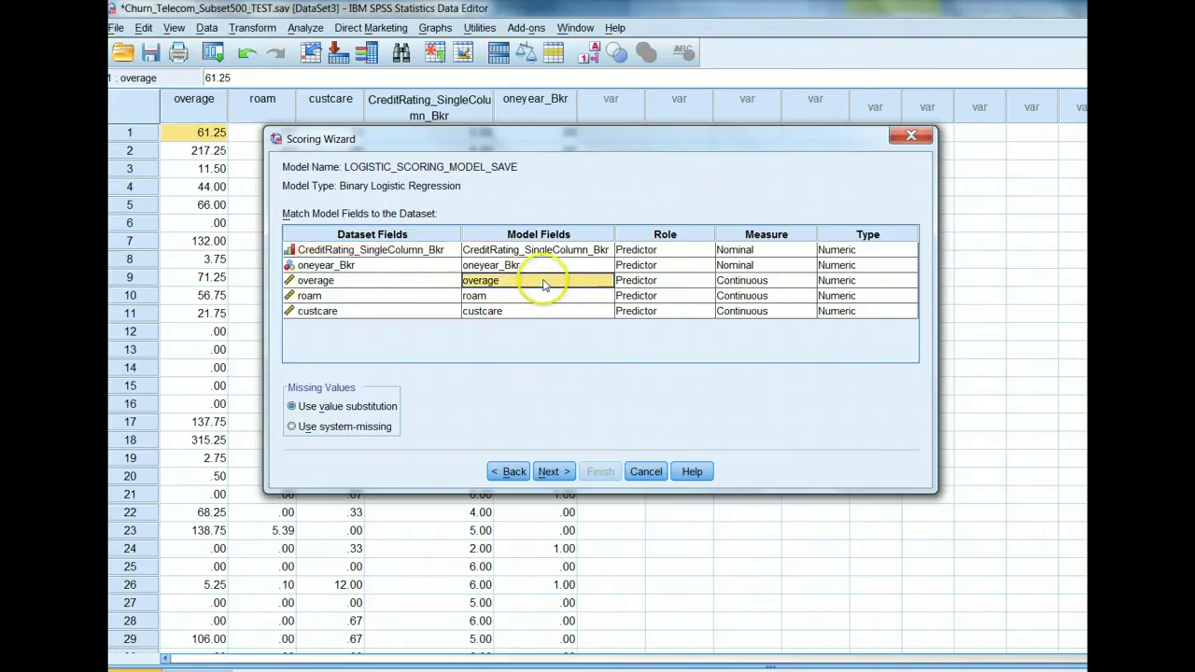
left_click(422, 285)
left_click(595, 392)
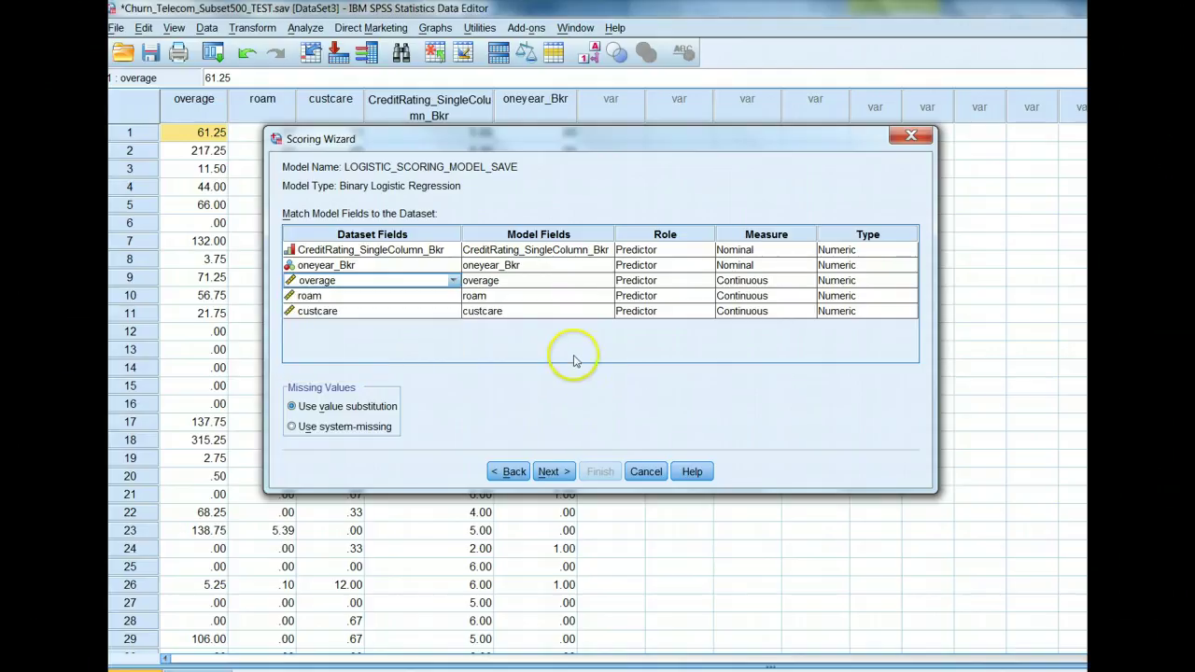
left_click(553, 471)
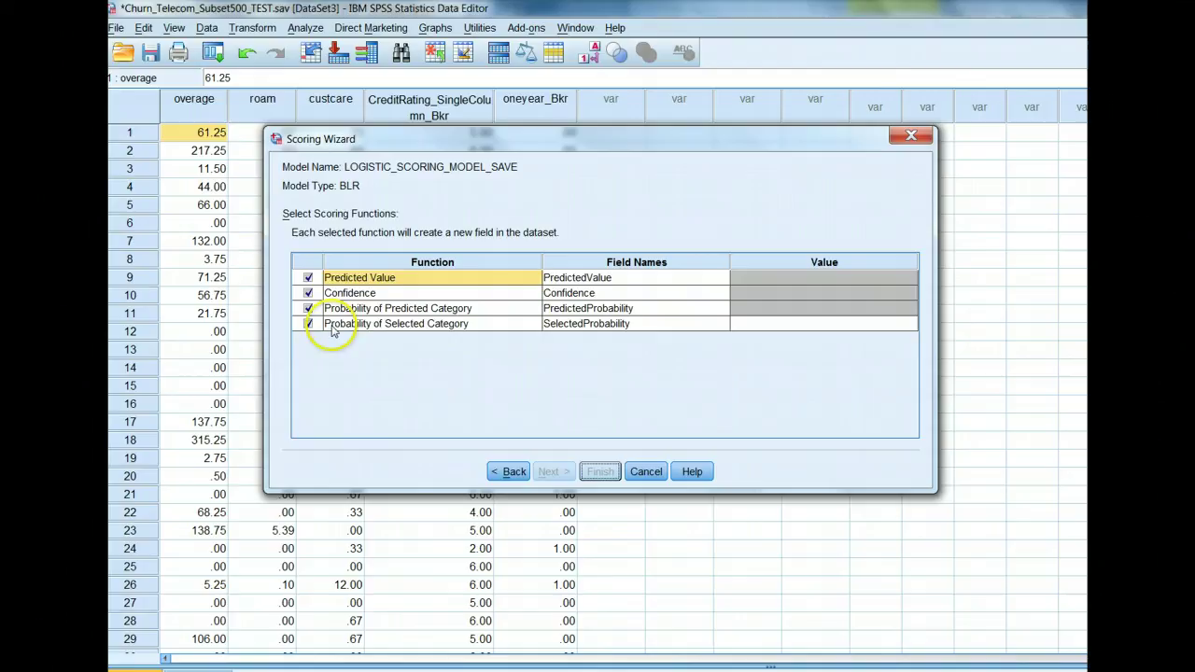
Use category 1 for the selected-category probability and finish by pasting the scoring syntax
left_click(771, 325)
left_click(753, 355)
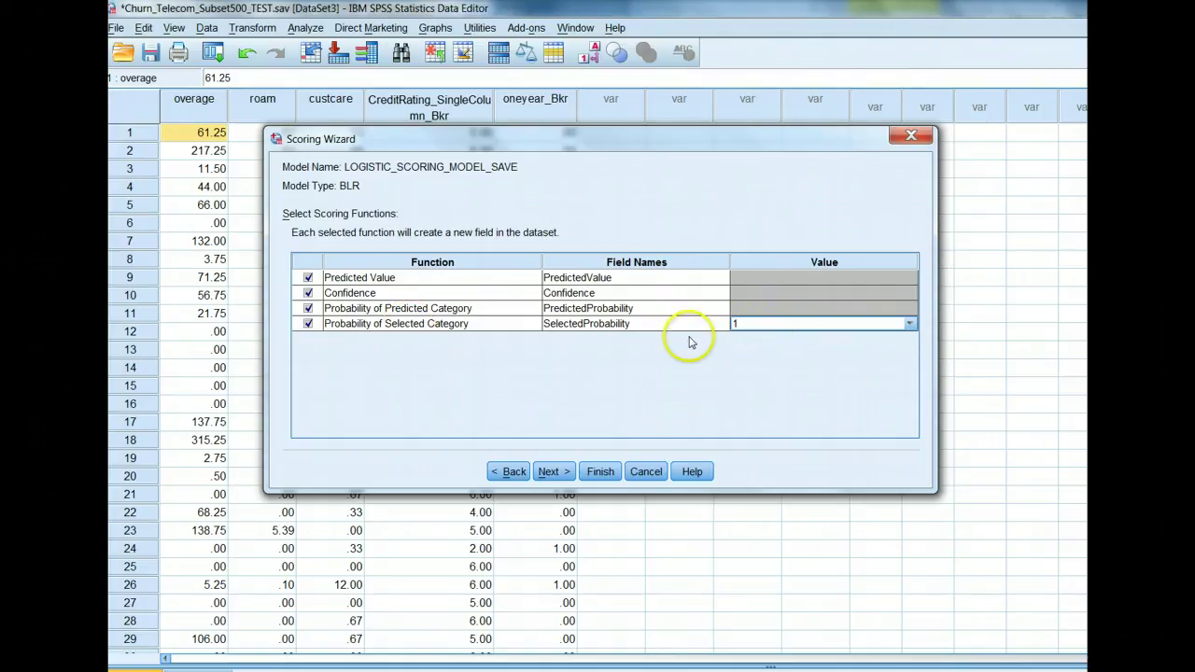
left_click(559, 474)
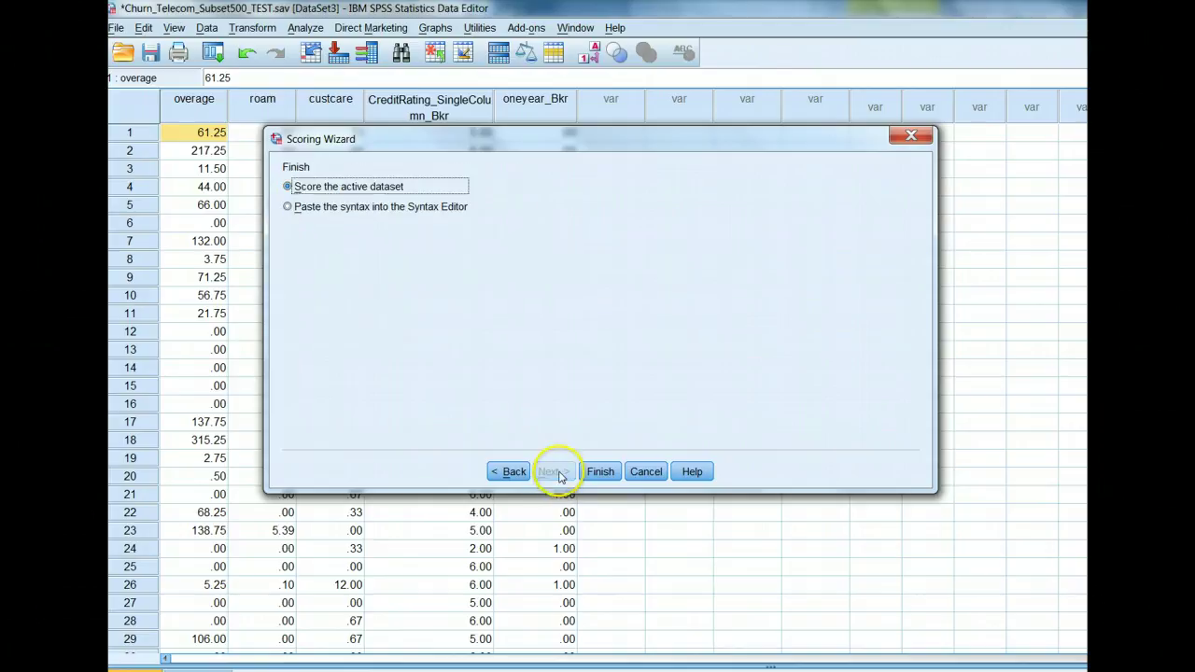
left_click(289, 207)
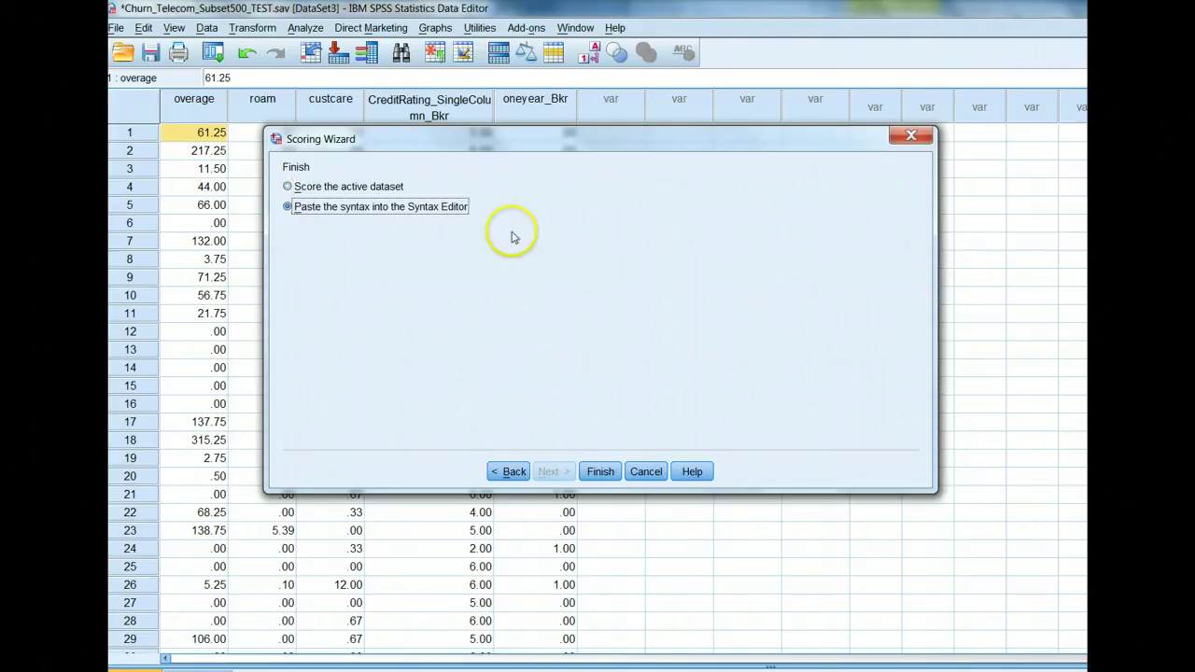
left_click(601, 473)
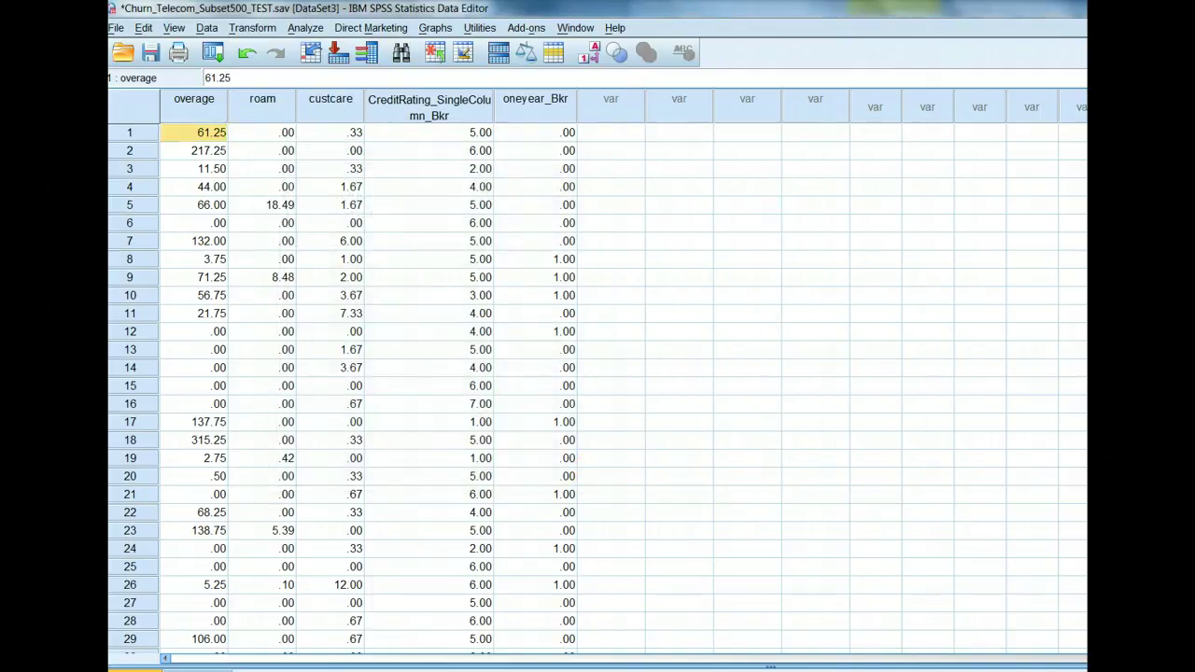
Delete the LOGISTIC REGRESSION block, leaving only the scoring commands in the syntax
left_click(843, 653)
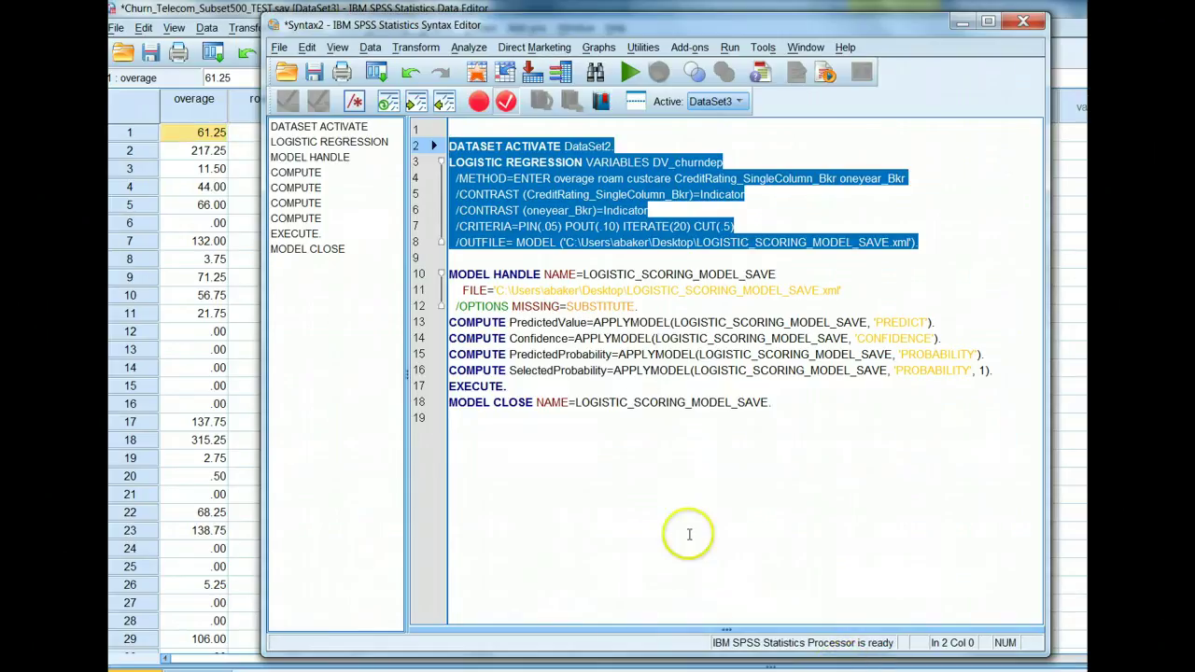
key("Delete")
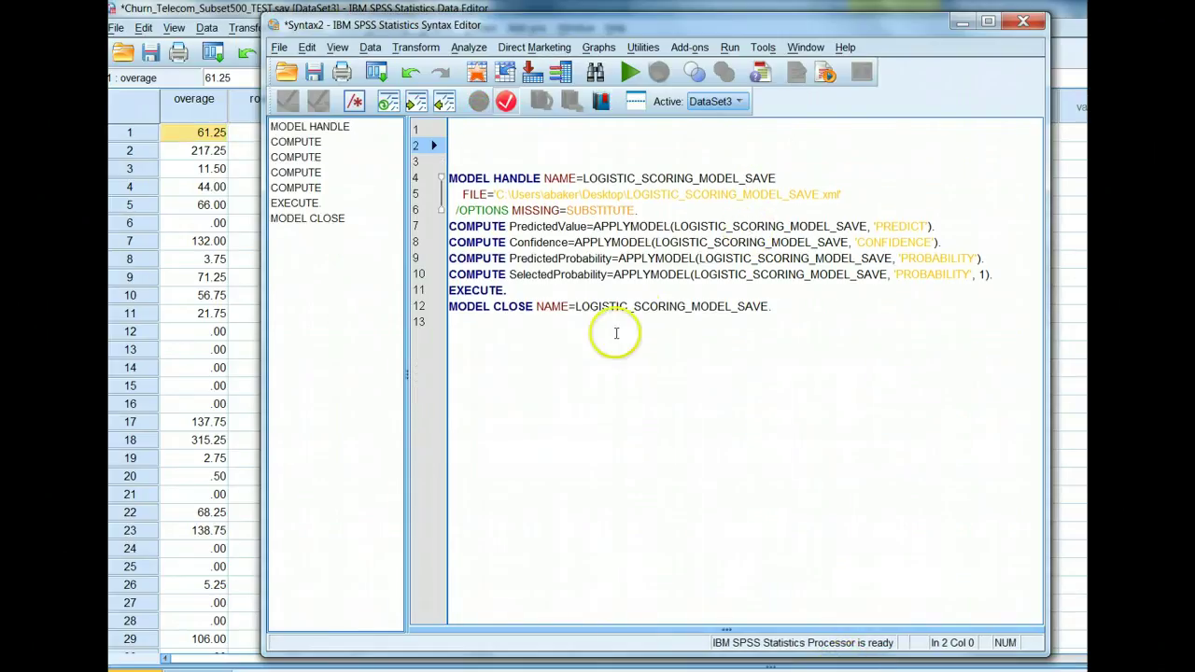
left_click_drag(772, 307, 365, 181)
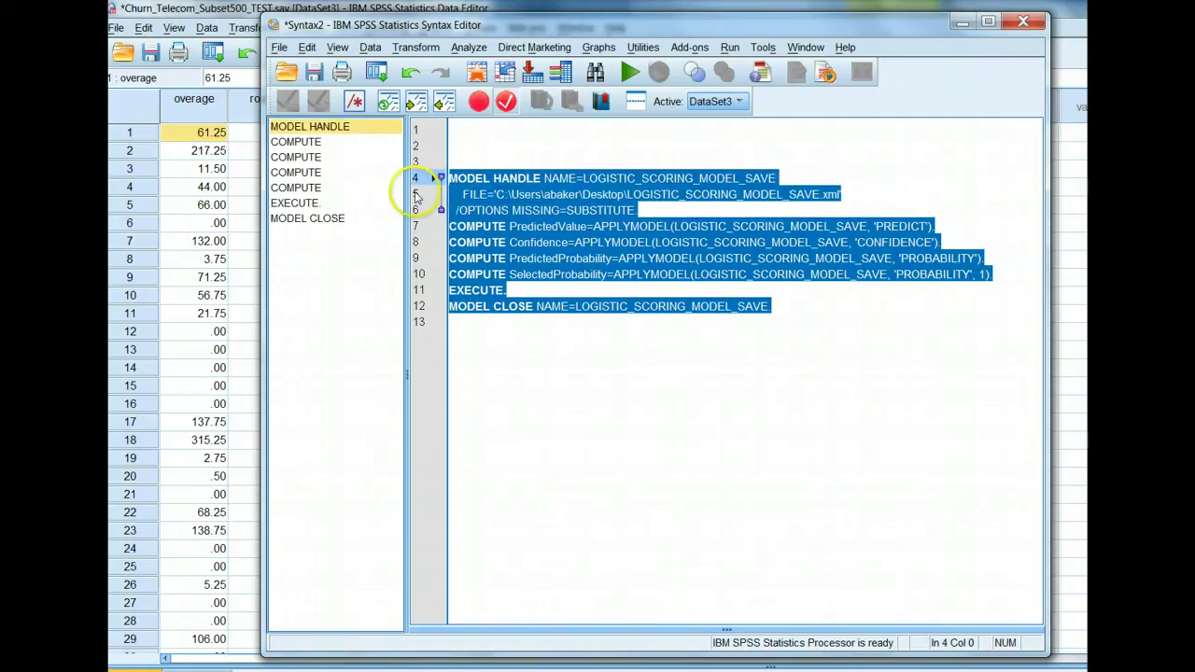
left_click(728, 367)
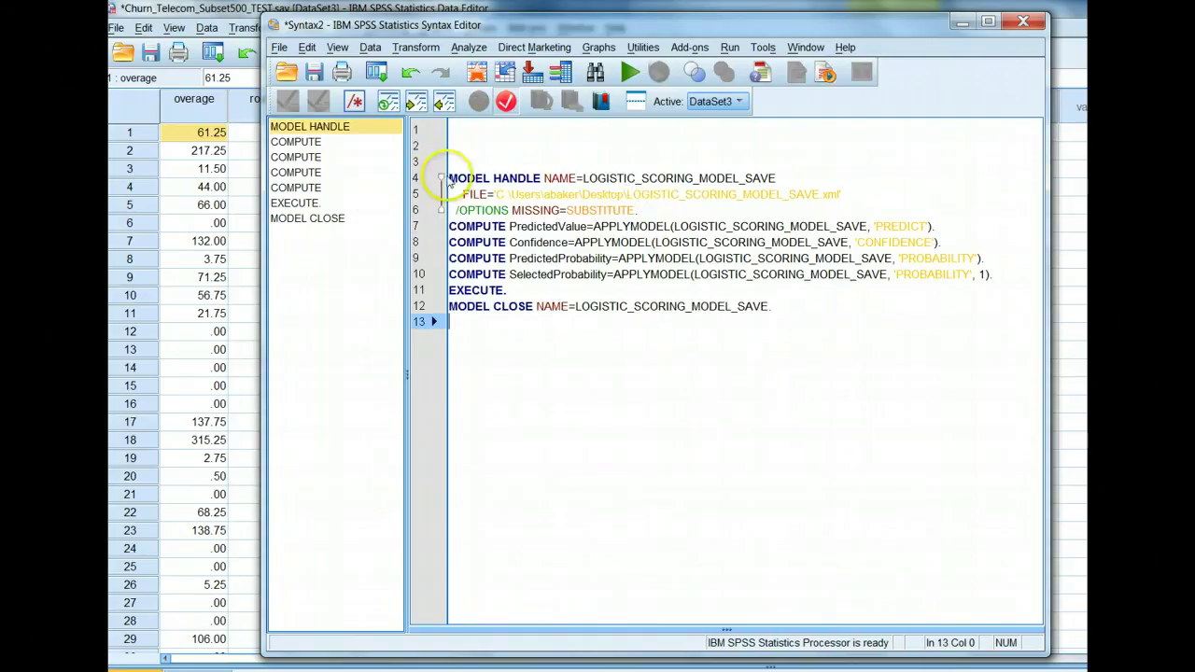
Run the MODEL HANDLE through MODEL CLOSE commands, then minimize the Viewer and Syntax Editor
left_click_drag(448, 178, 845, 193)
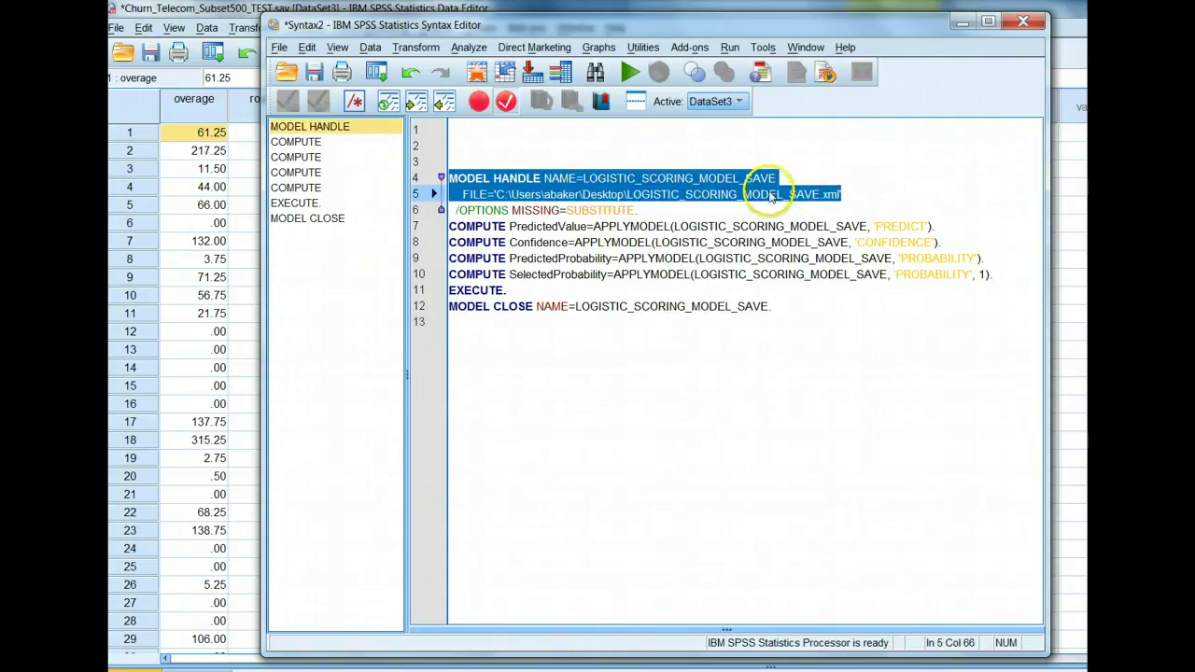
left_click_drag(451, 211, 670, 207)
left_click_drag(990, 280, 434, 224)
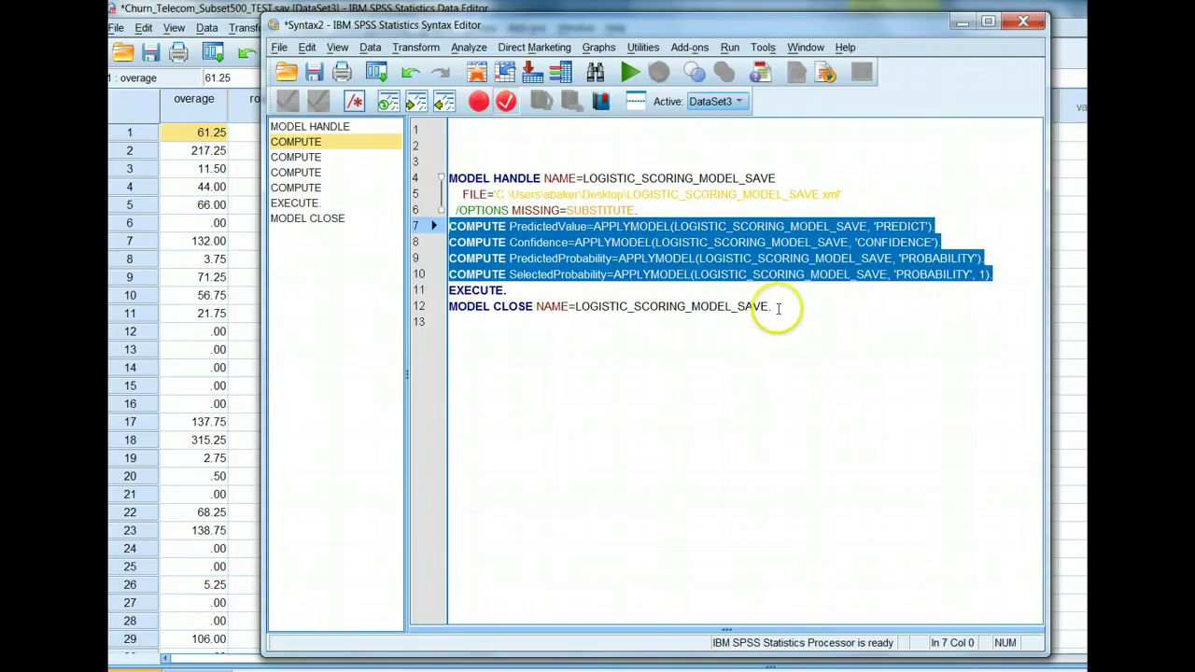
left_click_drag(772, 306, 448, 178)
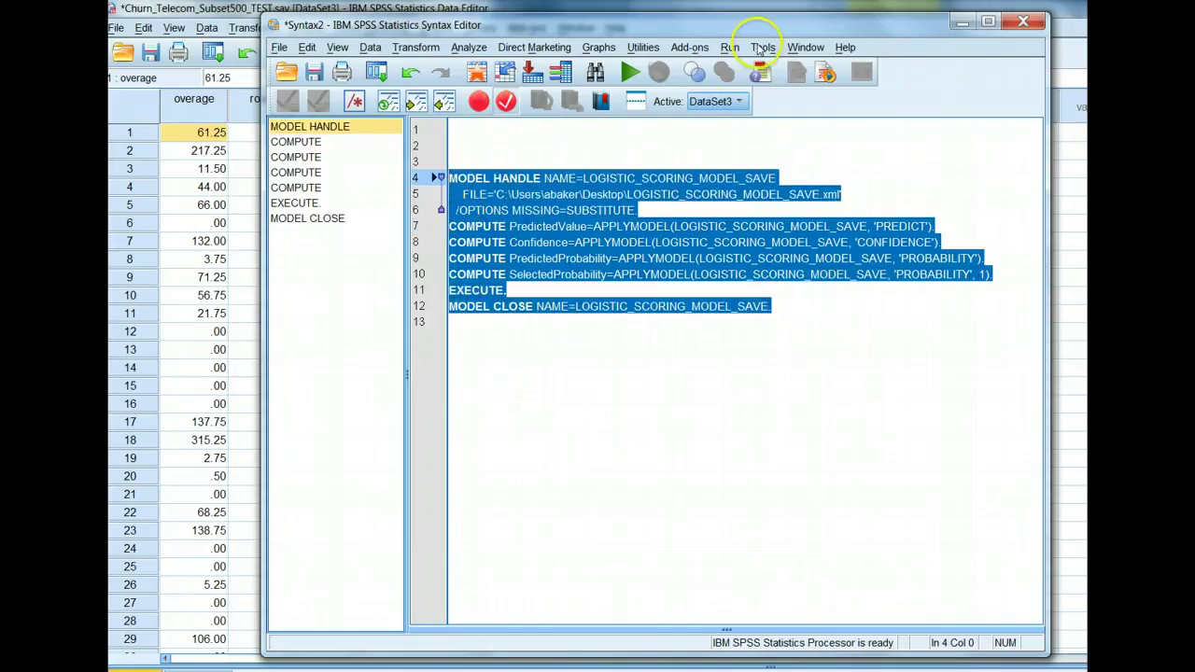
left_click(745, 89)
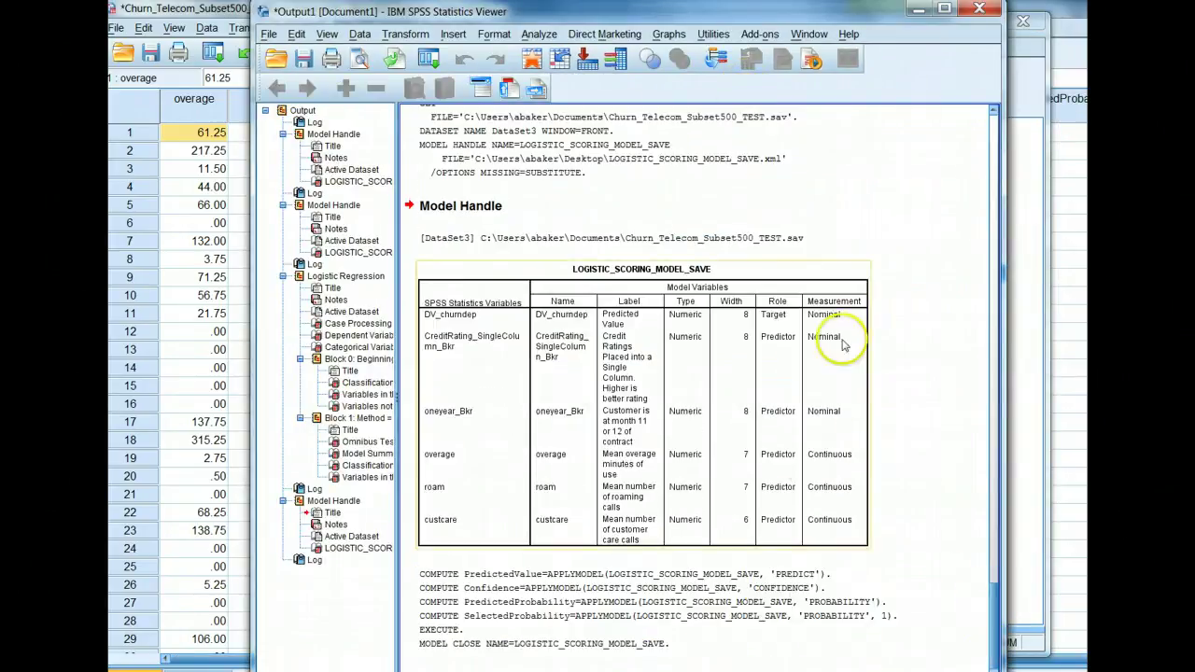
left_click(918, 11)
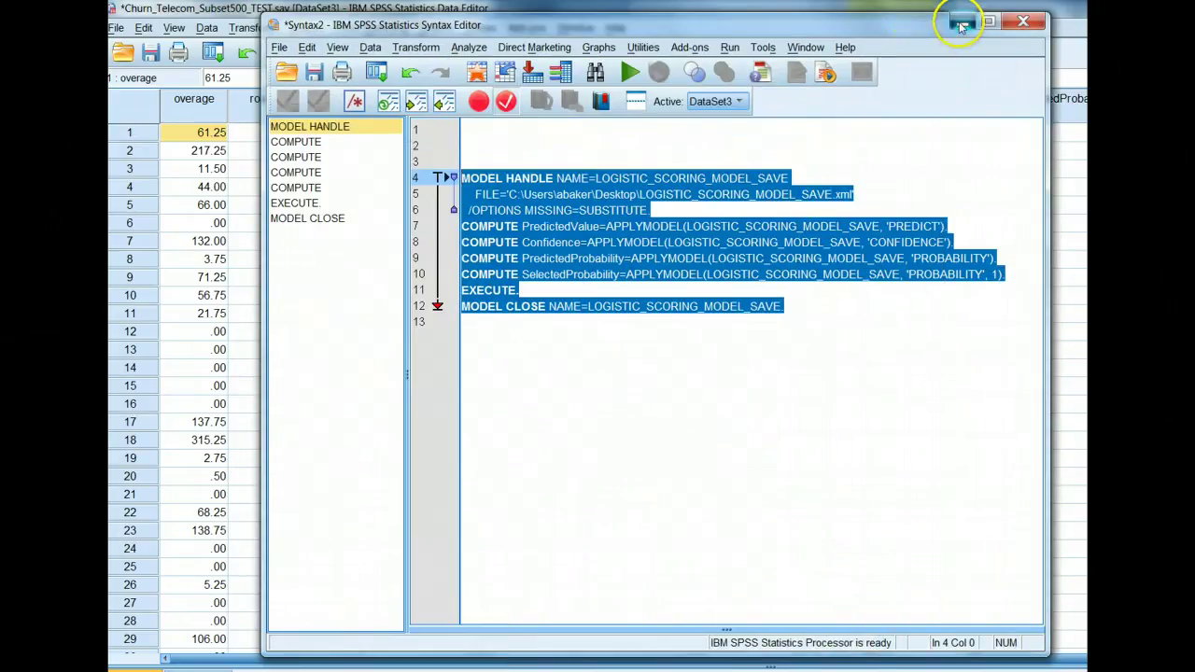
left_click(952, 18)
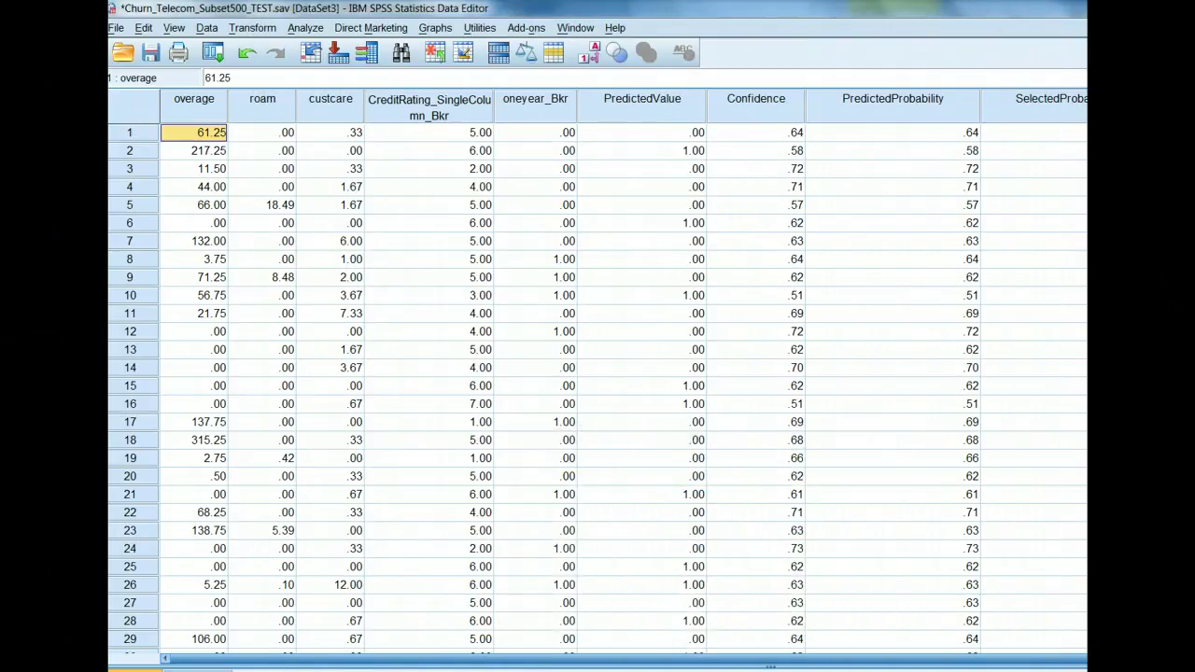
Inspect the new PredictedValue column for the first two cases
scroll(598, 373, "right", 3)
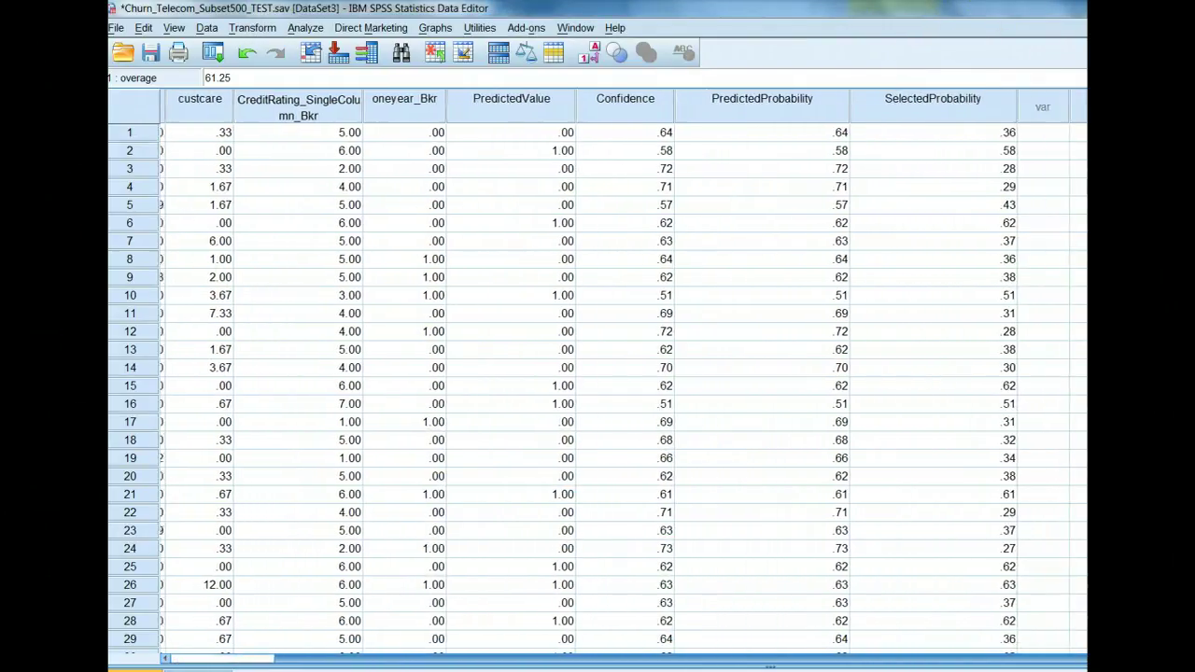
scroll(598, 373, "right", 1)
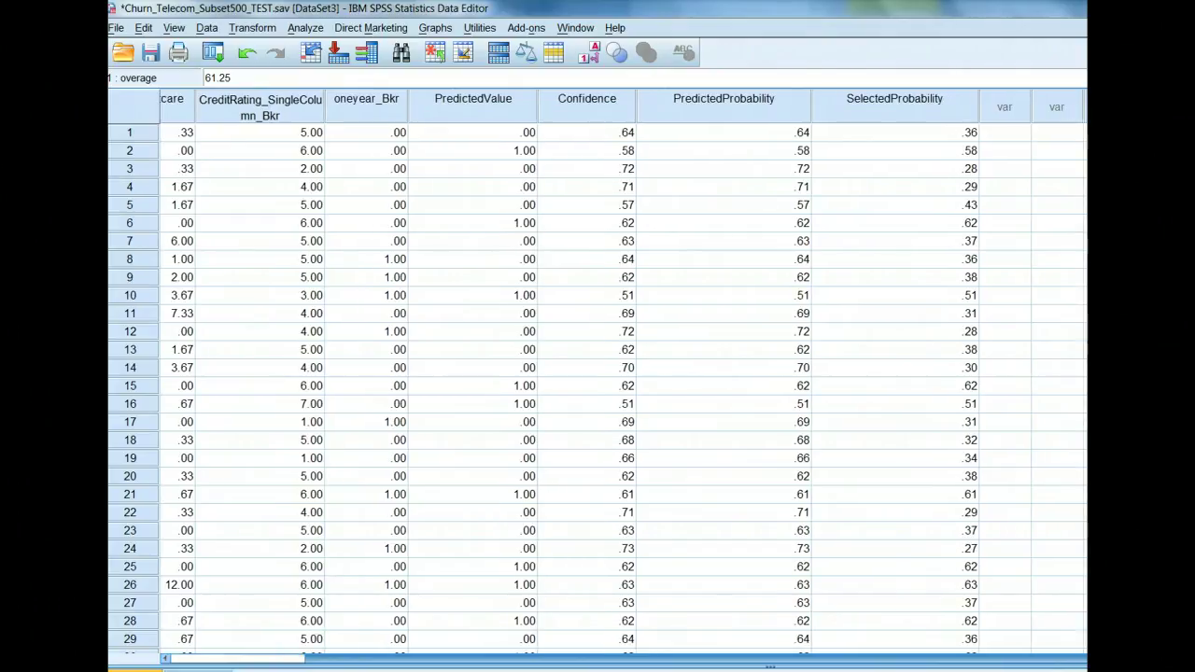
left_click(432, 97)
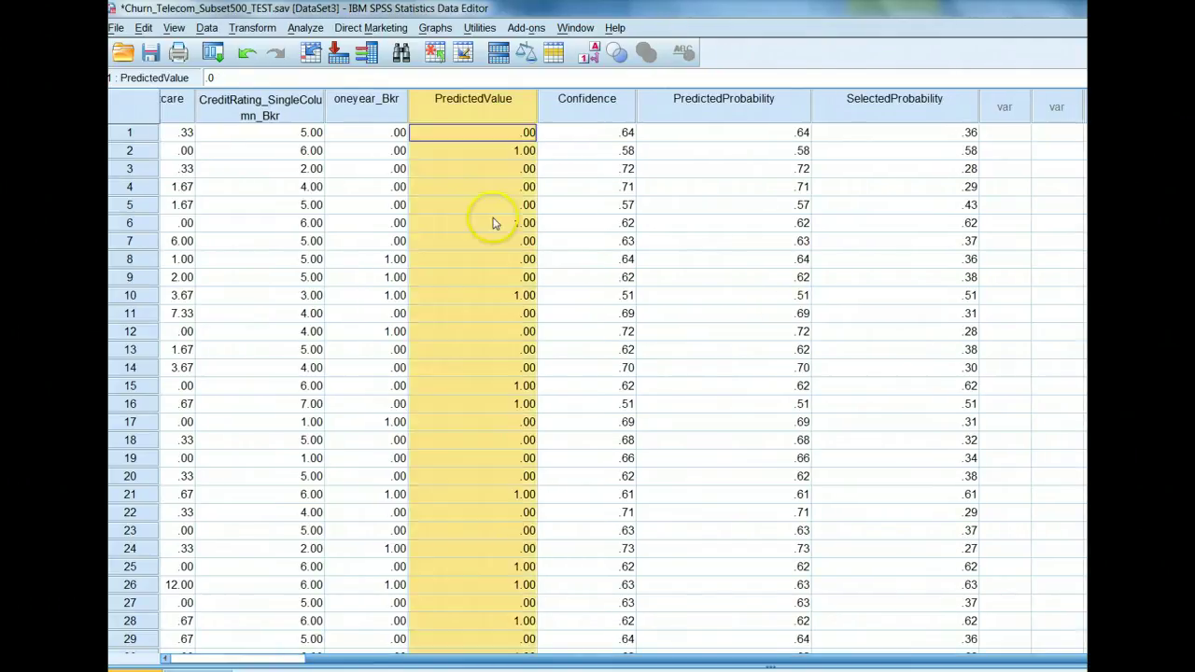
left_click(517, 135)
left_click(509, 150)
left_click(505, 136)
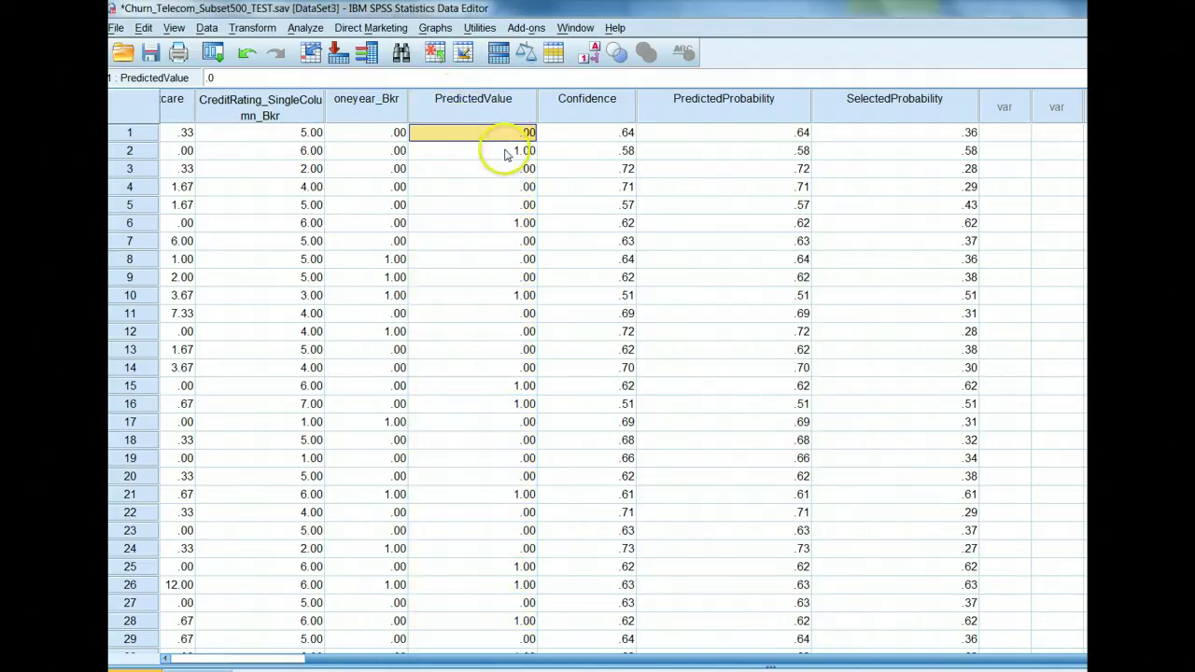
left_click(503, 150)
left_click(502, 136)
left_click(498, 149)
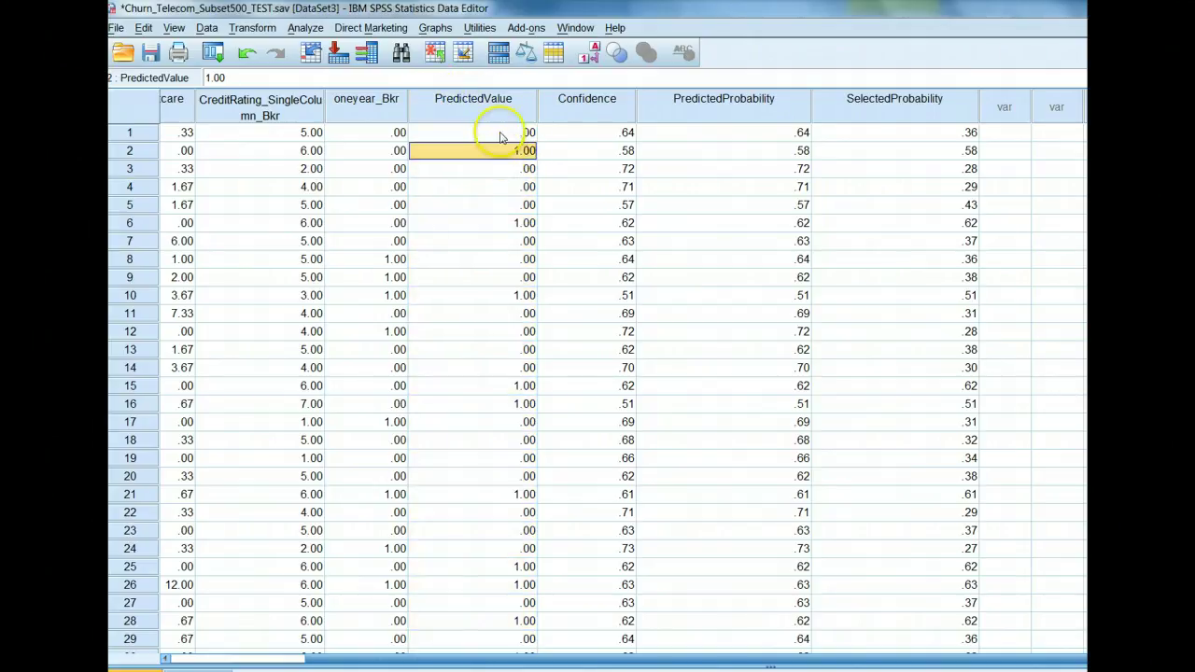
Sort cases by Confidence descending and check the top cases' predicted values and confidence
left_click(596, 110)
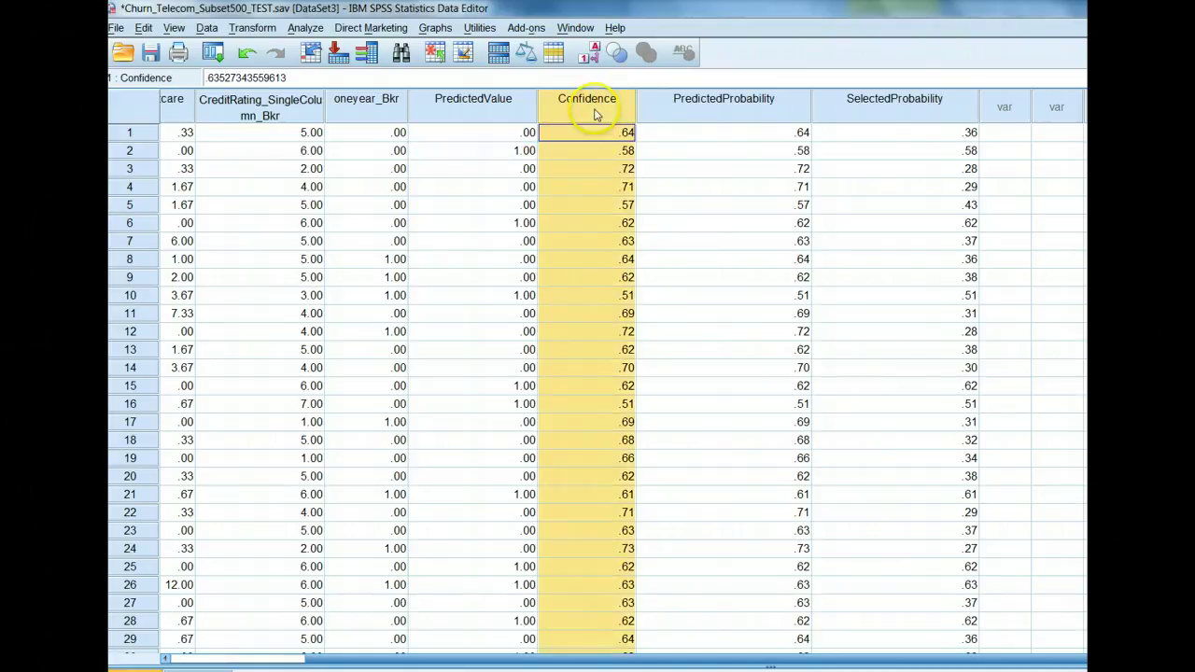
right_click(595, 109)
left_click(654, 243)
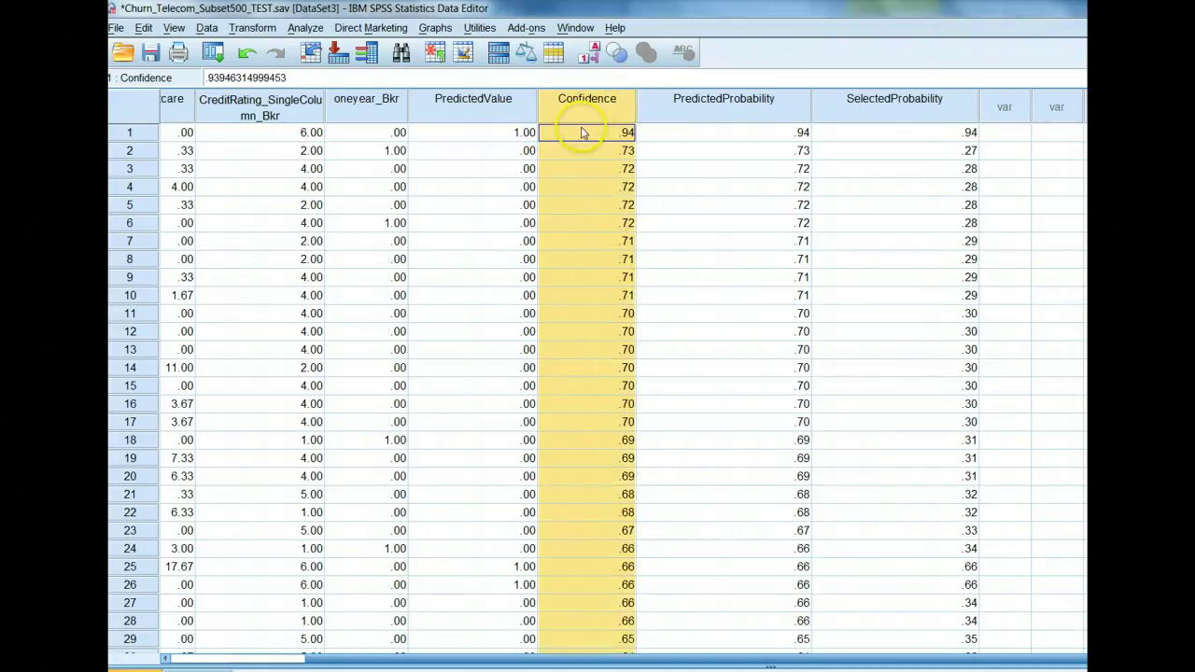
left_click(523, 133)
left_click(579, 134)
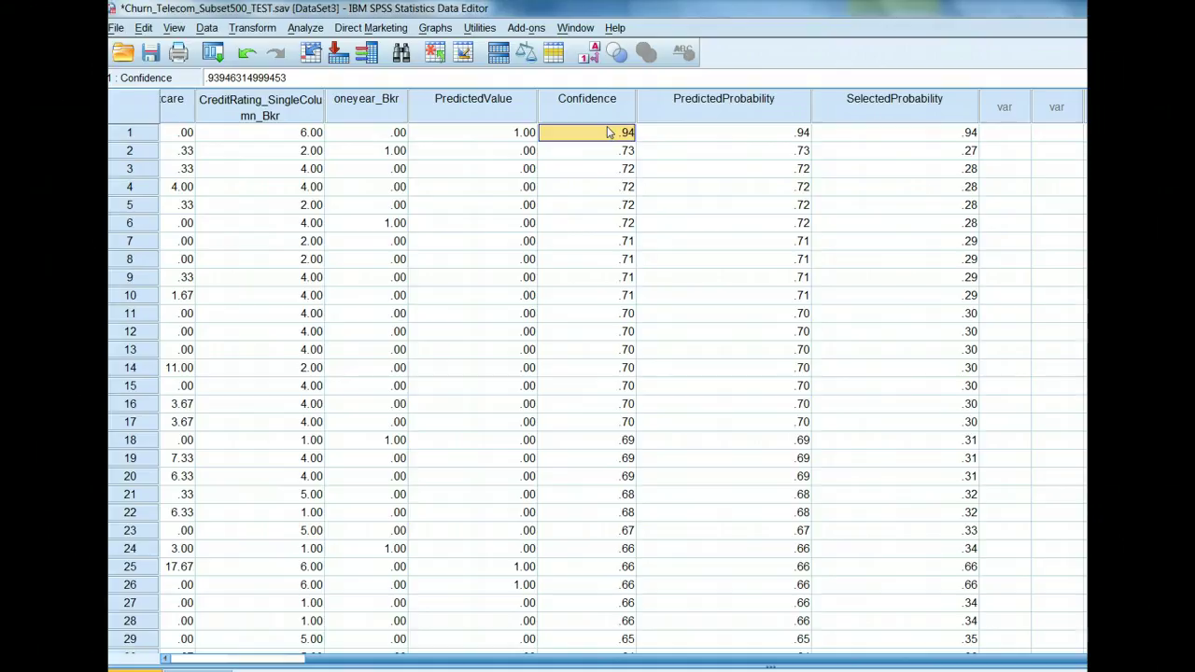
key("Left")
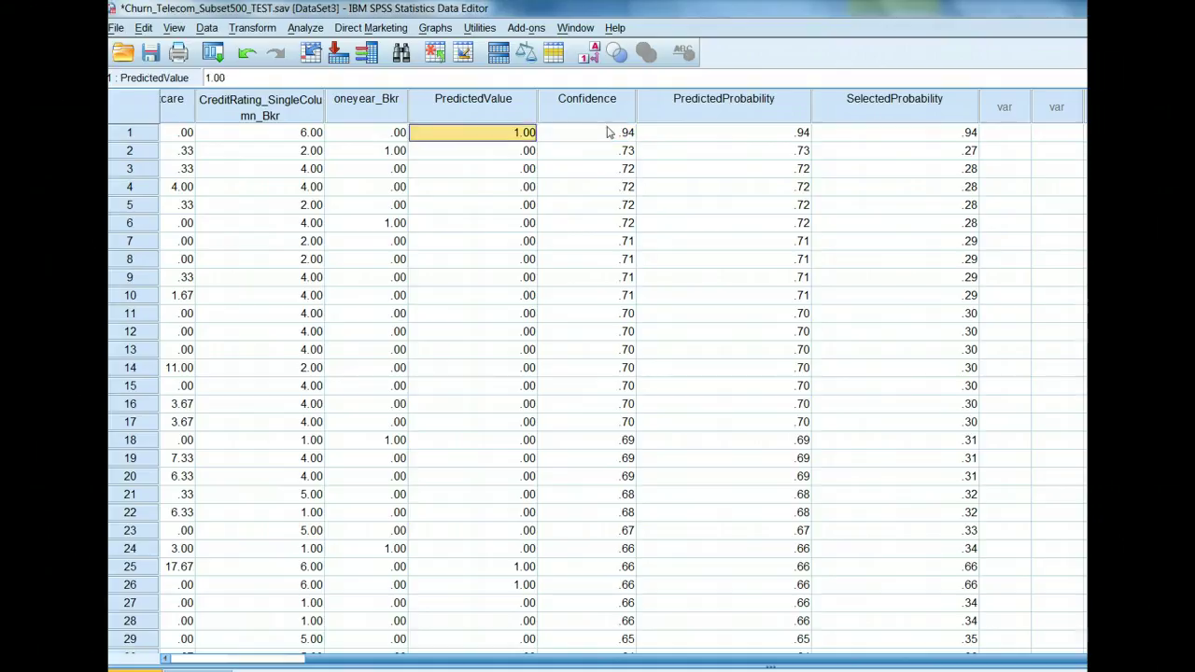
key("Right")
key("Down")
key("Down")
key("Down")
key("Down")
key("Down")
key("Down")
key("Down")
key("Down")
key("Down")
key("Left")
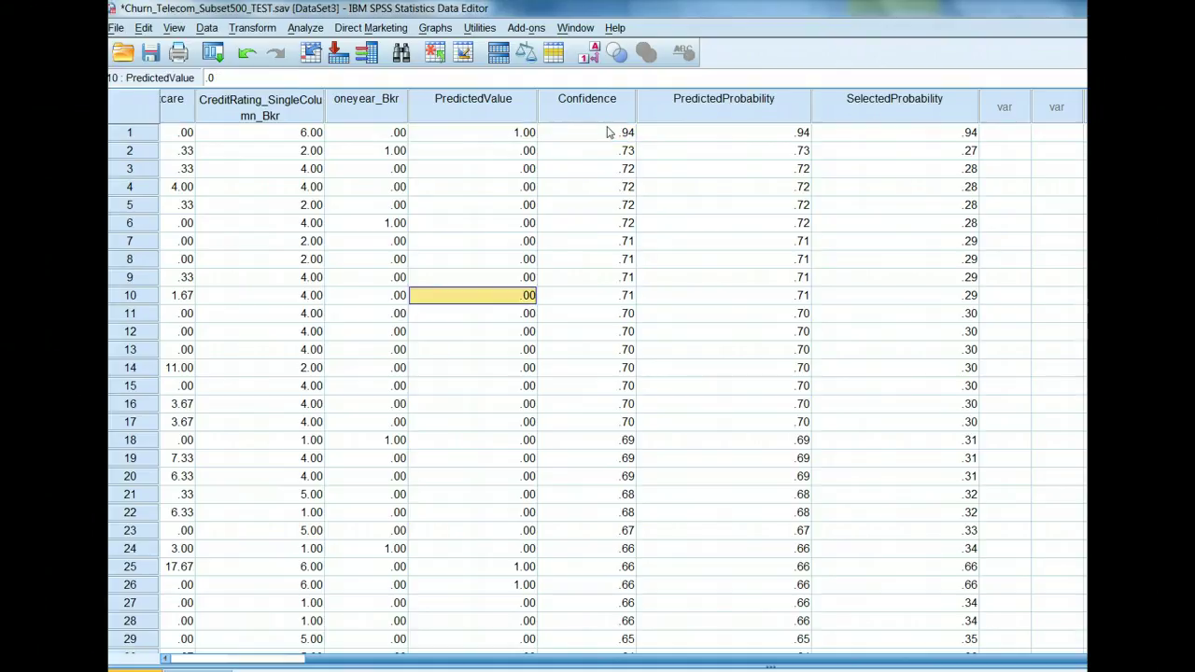
Verify the lowest confidence values at the bottom, down to row 182
scroll(598, 389, "down", 20)
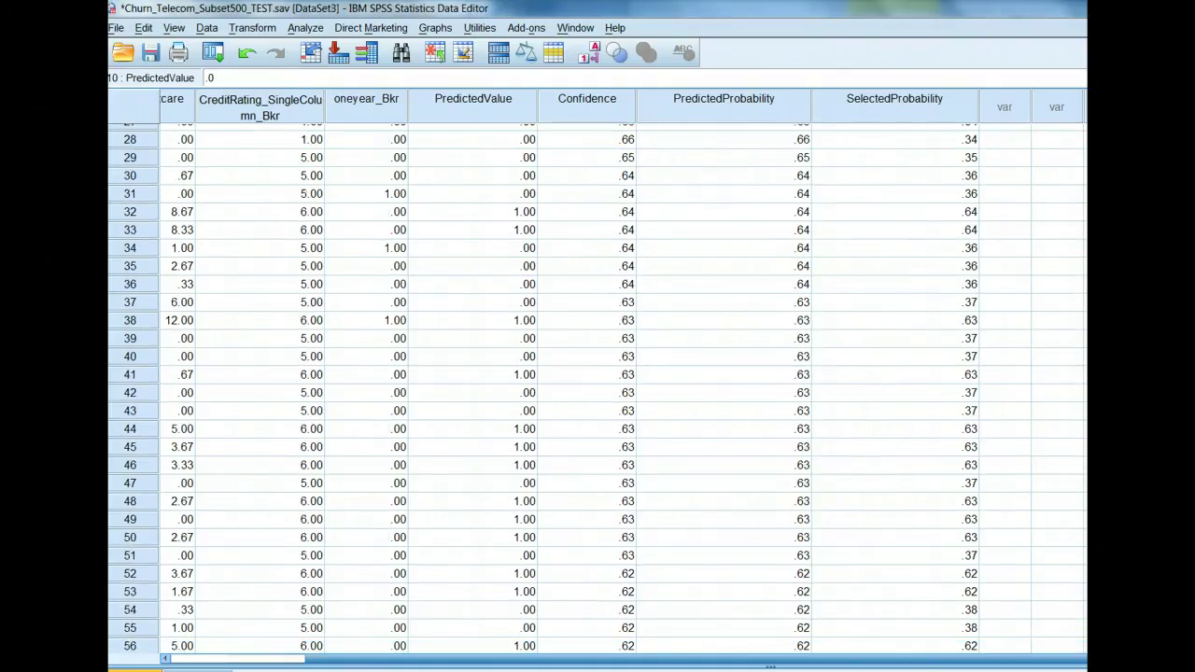
scroll(598, 388, "up", 3)
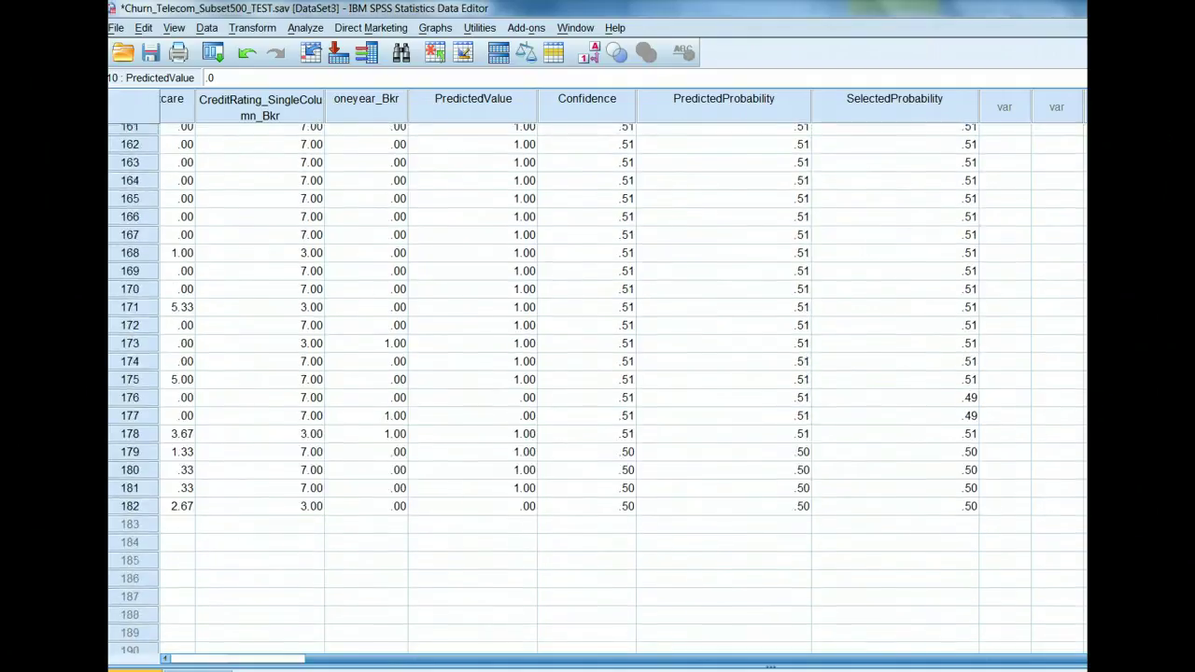
scroll(1016, 552, "down", 3)
left_click(598, 359)
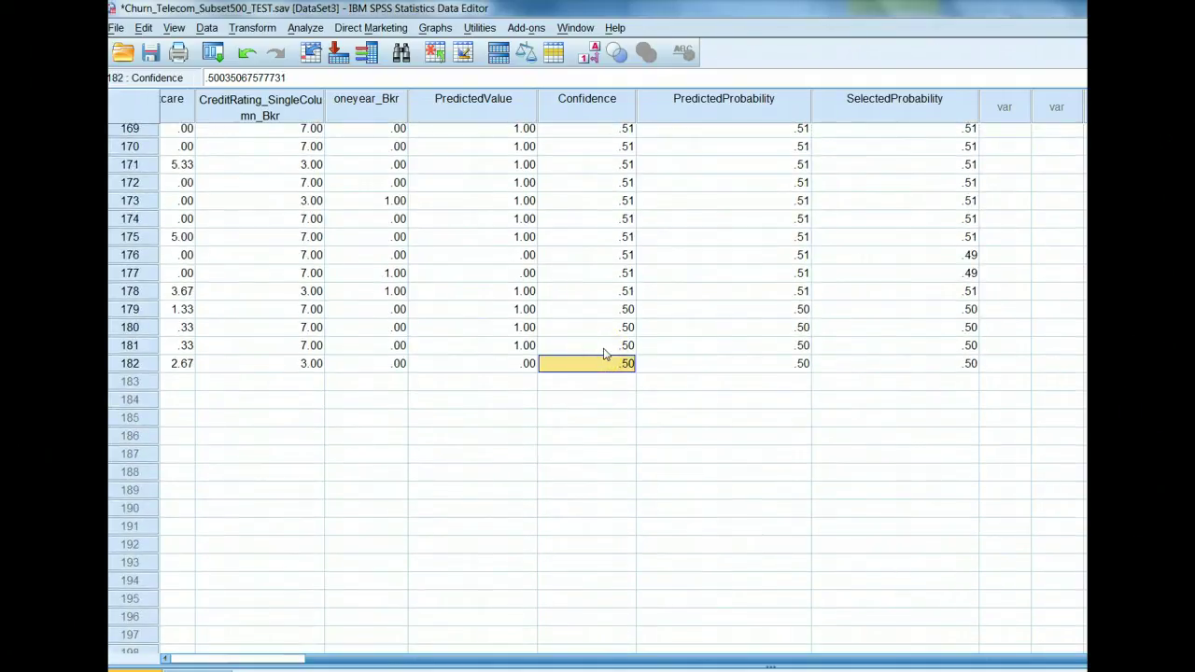
key("Up")
key("Up")
key("Down")
key("Down")
left_click(566, 381)
scroll(700, 176, "up", 20)
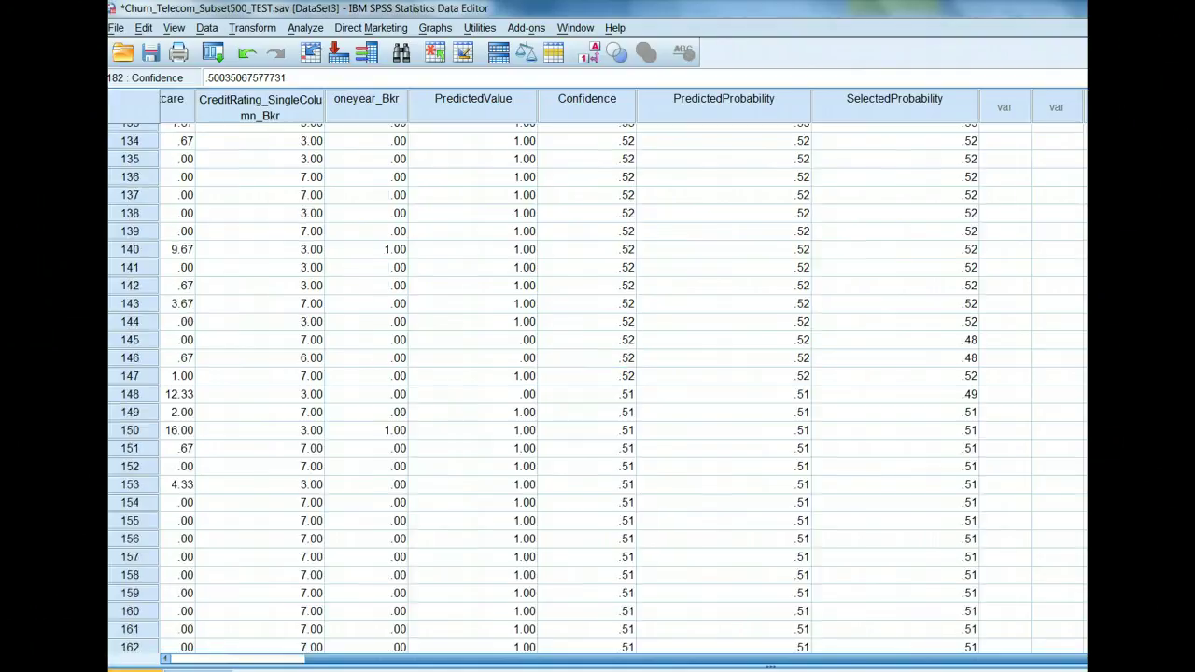
left_click(701, 176)
left_click(721, 104)
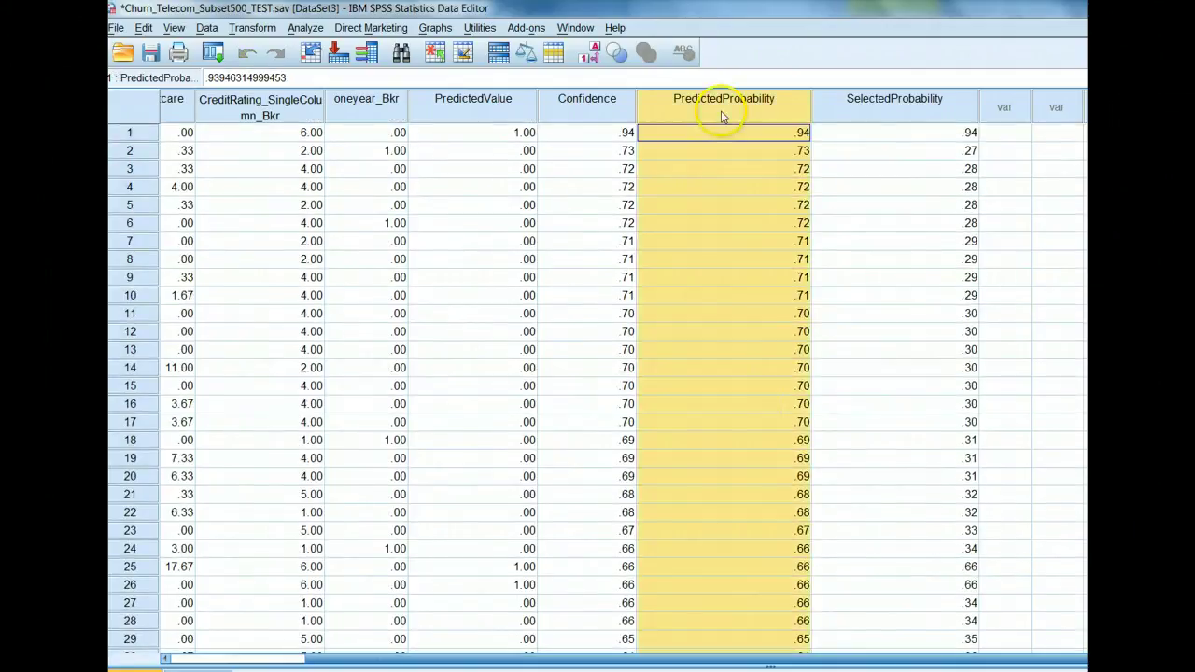
left_click(751, 368)
left_click(509, 368)
left_click_drag(768, 372, 493, 368)
left_click_drag(498, 569, 800, 572)
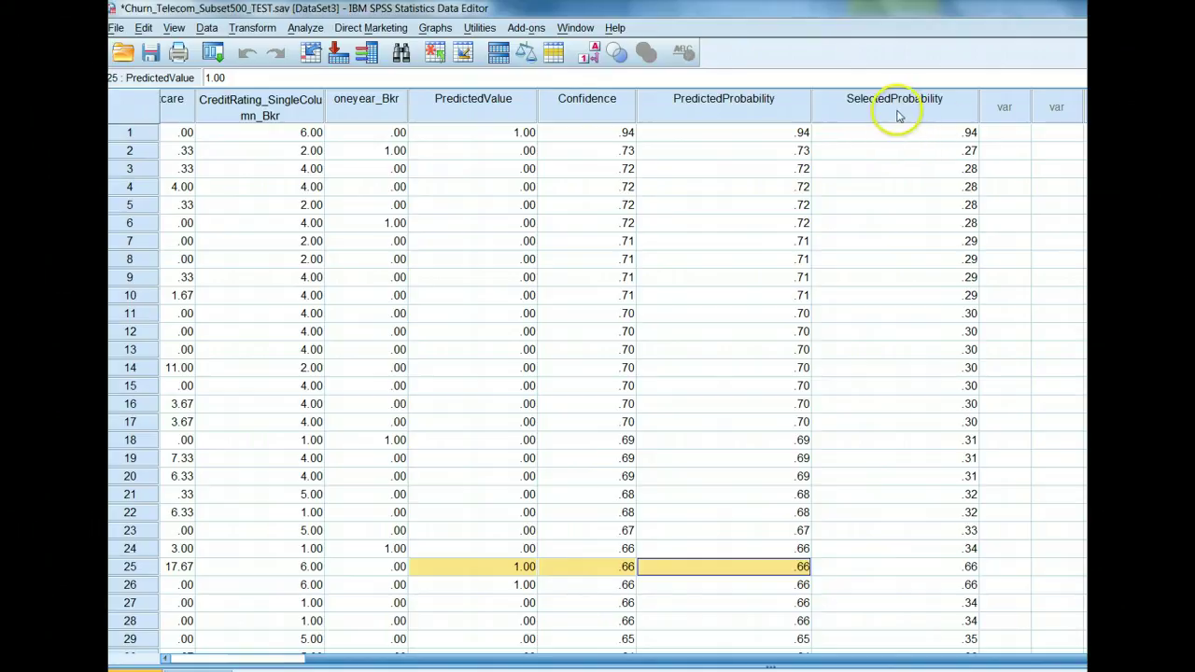
left_click(509, 135)
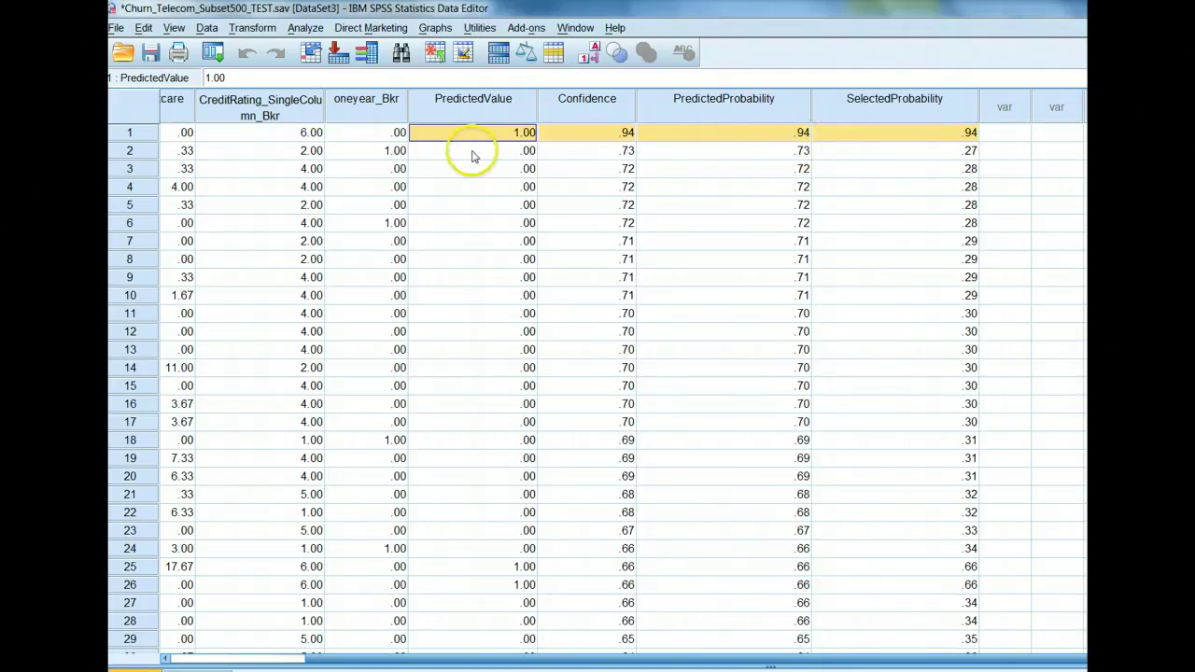
left_click_drag(472, 154, 897, 152)
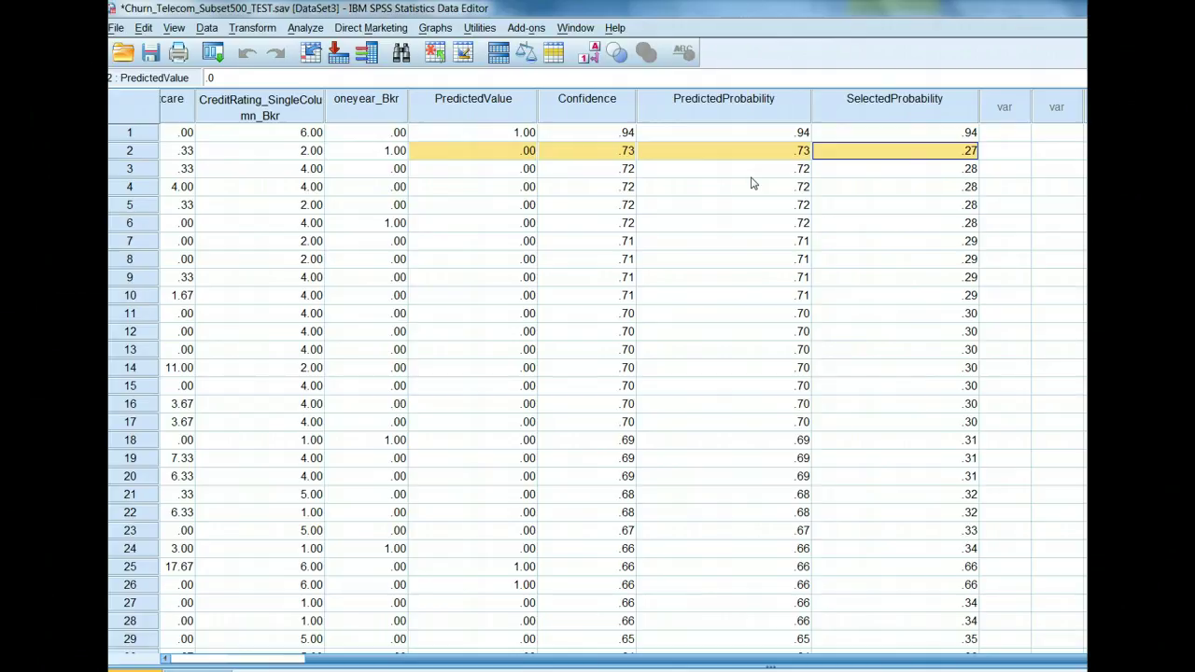
left_click(512, 133)
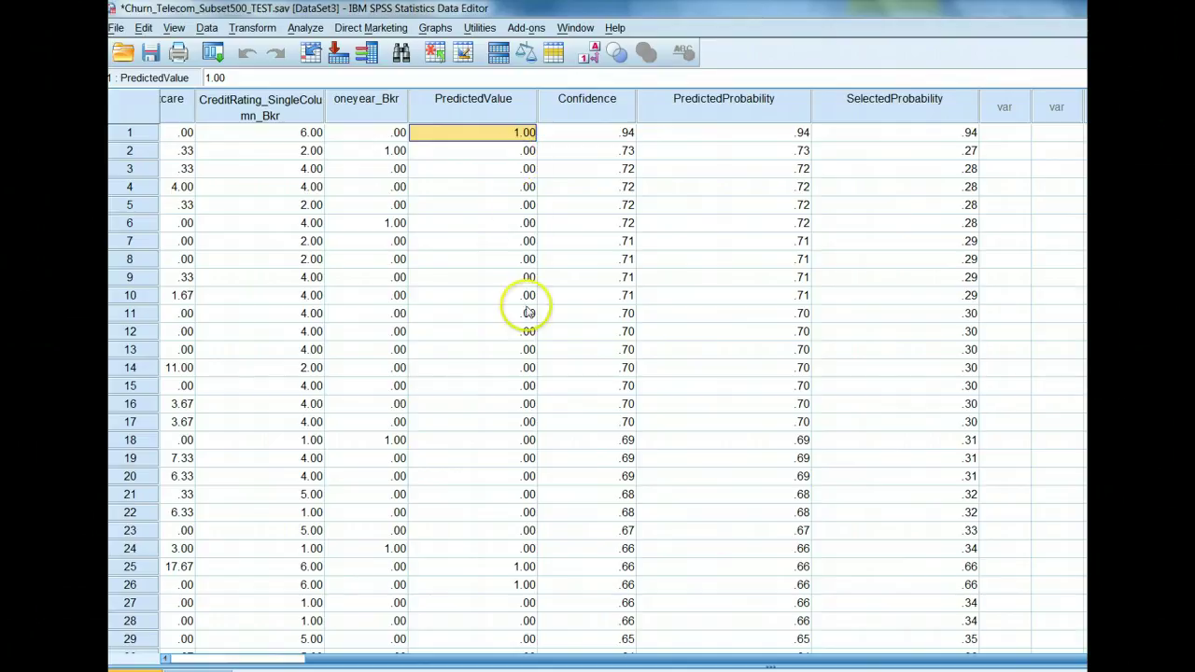
left_click(478, 104)
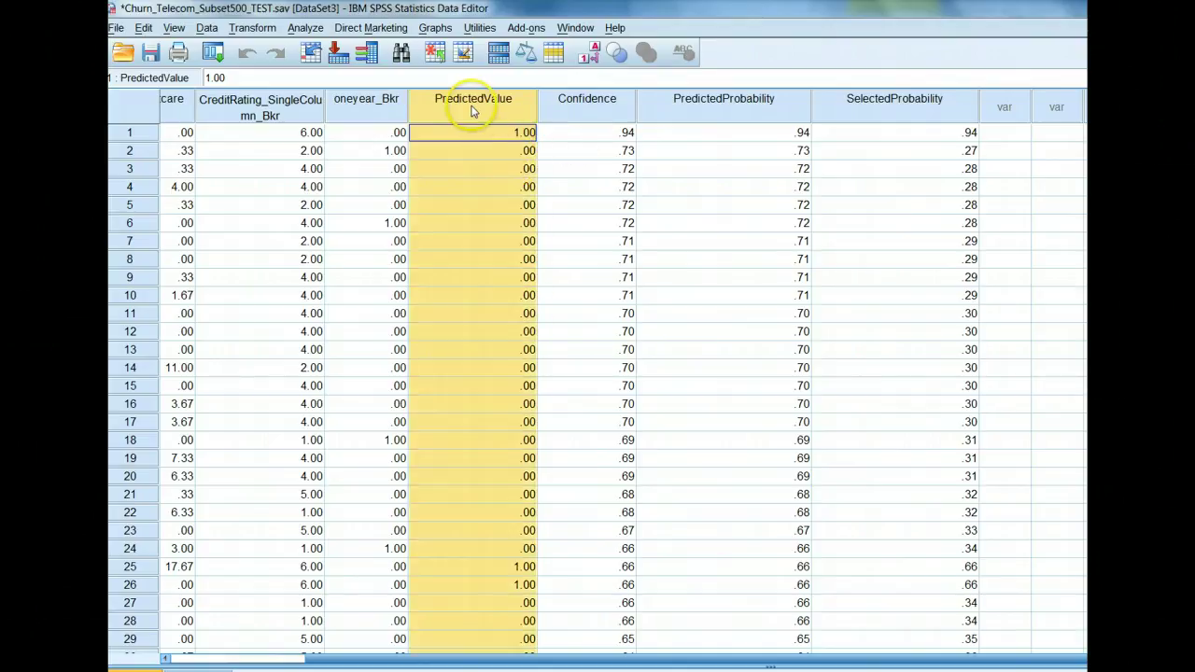